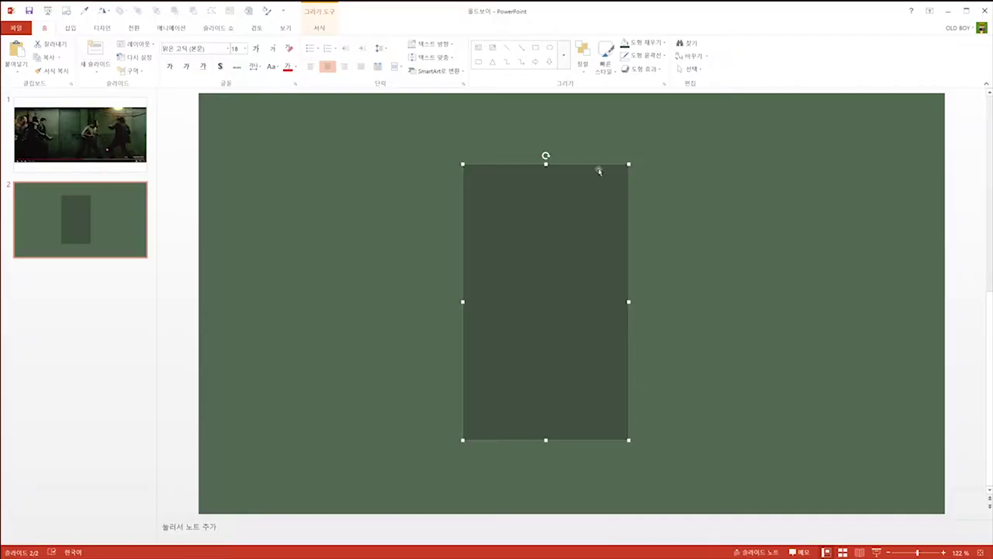
Step: Resize and reposition the dark door rectangle so it reaches the floor strip
mouse_move(597, 168)
mouse_down()
mouse_move(751, 433)
mouse_move(579, 518)
mouse_up()
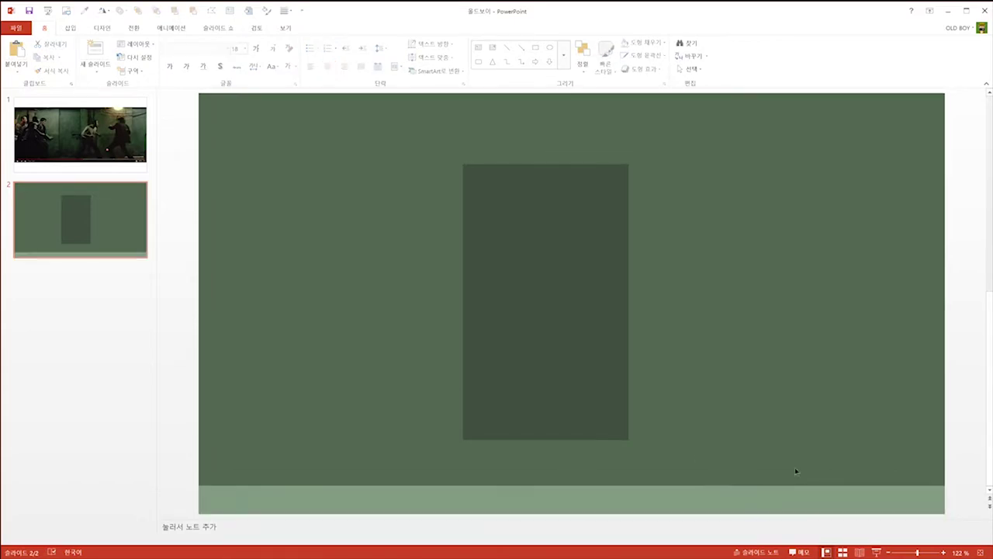
mouse_move(561, 308)
mouse_down()
mouse_move(563, 148)
mouse_move(556, 224)
mouse_up()
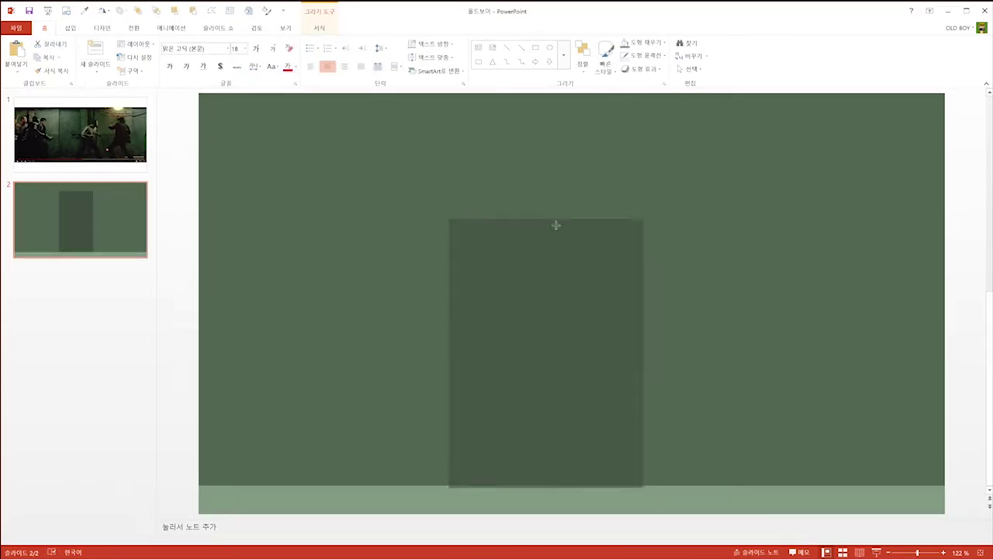
drag(451, 359, 475, 355)
Step: Copy the floor bar to the top and stretch it into a dark ceiling band
click(186, 343)
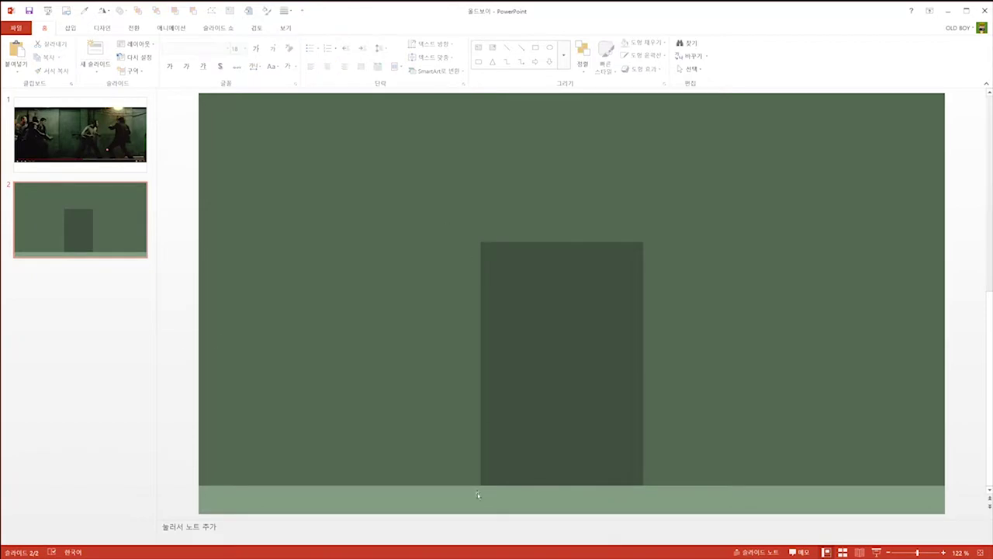
mouse_move(479, 497)
mouse_down()
mouse_move(503, 224)
mouse_move(457, 230)
mouse_up()
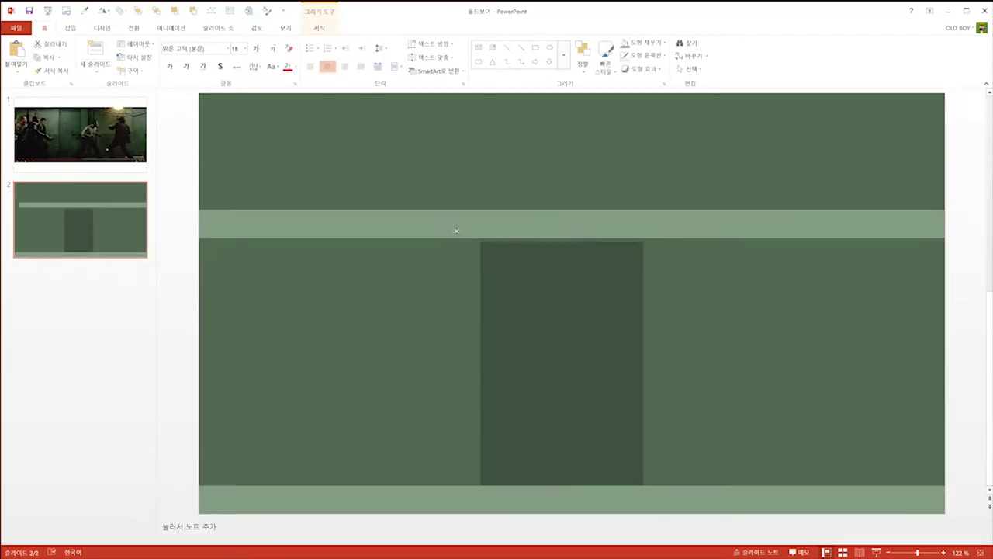
drag(571, 213, 572, 93)
Step: Place a small dark copy of the door rectangle on the left wall
drag(554, 306, 390, 333)
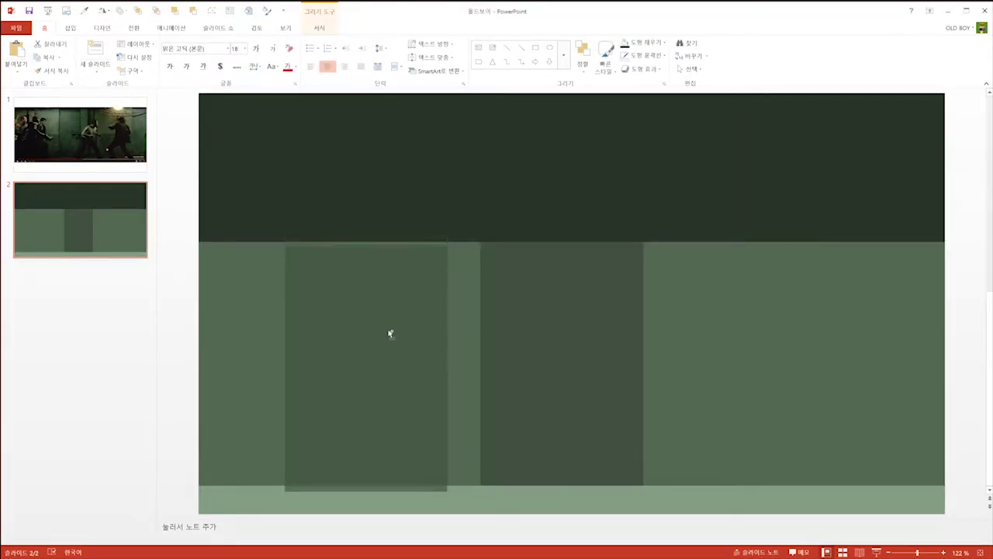
drag(449, 489, 343, 323)
drag(318, 266, 352, 276)
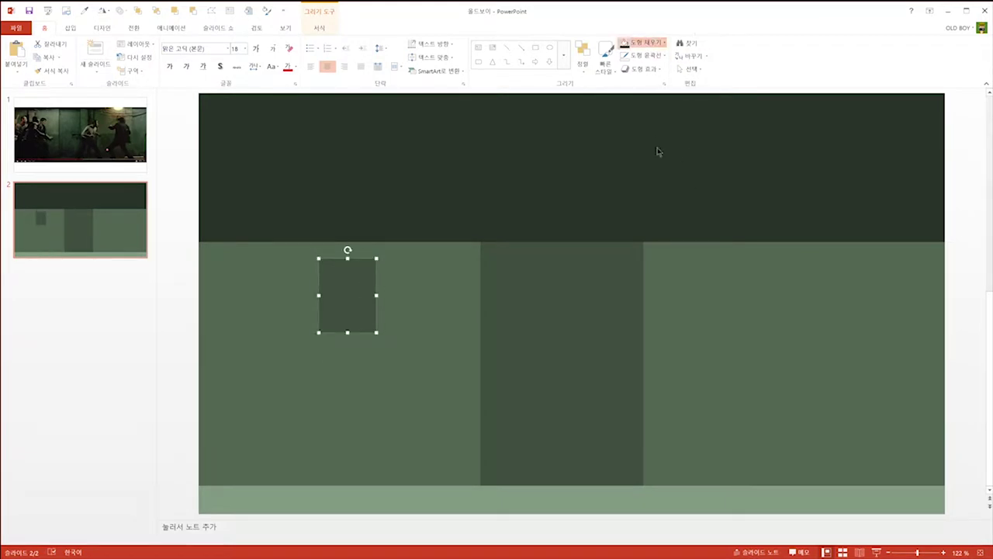
Step: Fill the wall box olive, add an offset side copy, and run a thin pole through it
click(673, 95)
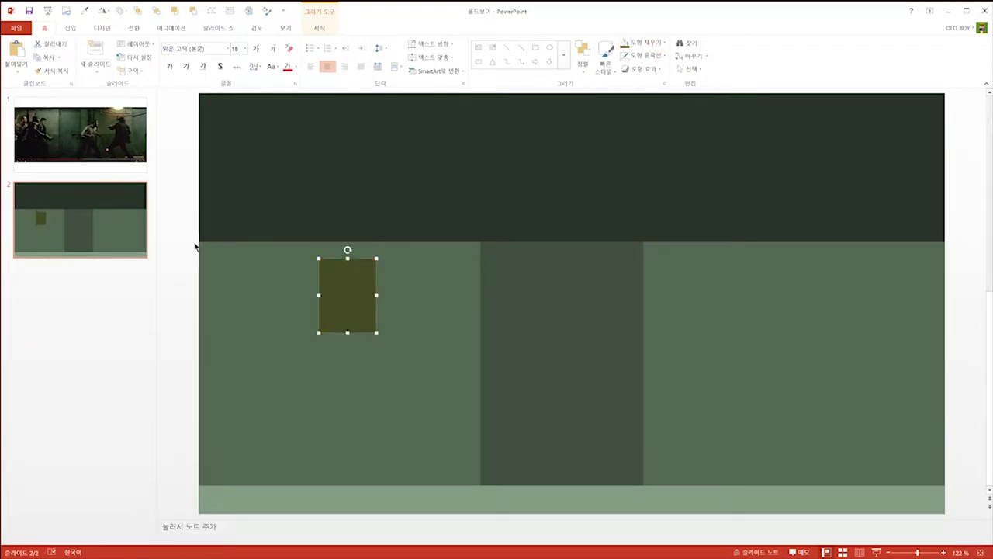
drag(363, 308, 371, 308)
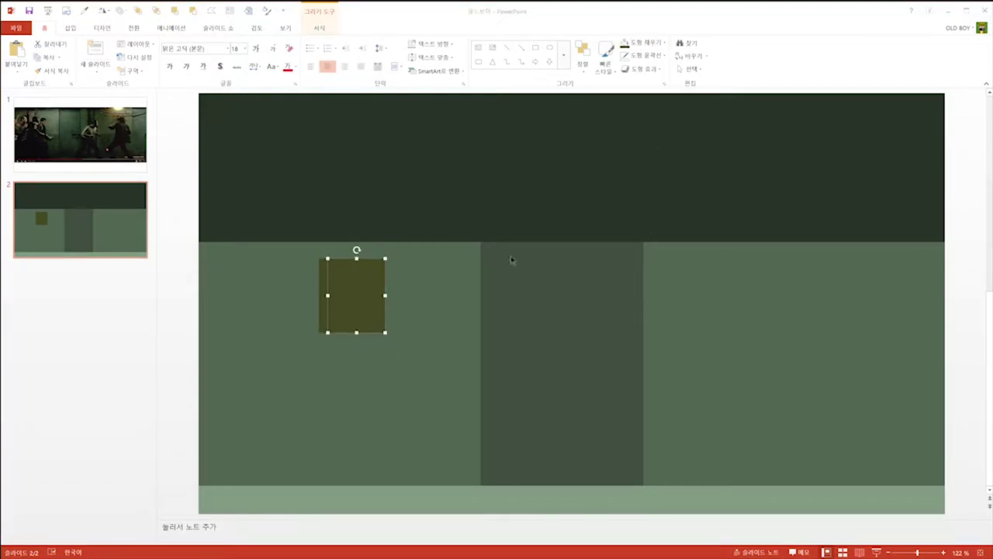
click(190, 320)
drag(417, 335, 423, 331)
drag(421, 309, 355, 237)
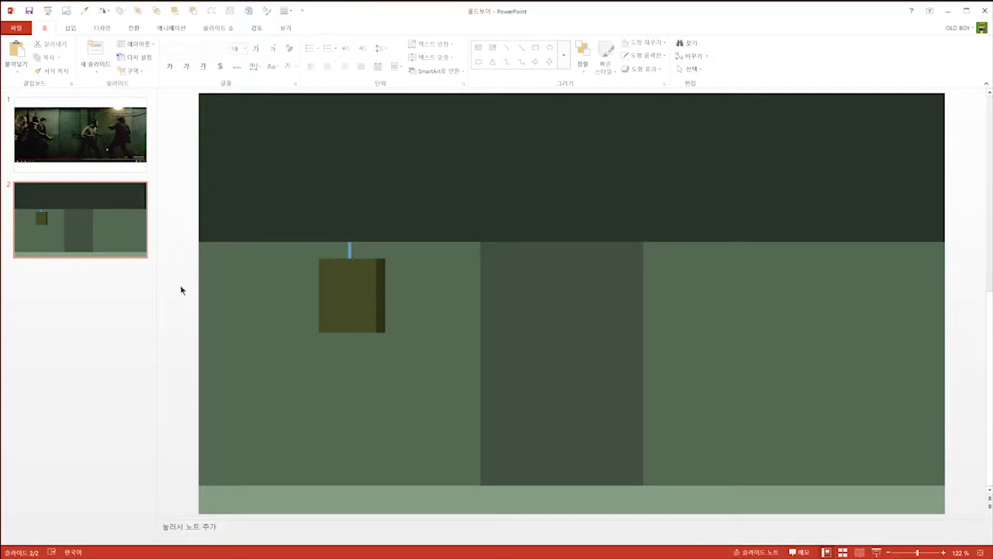
Step: Fill the door's T-shaped handle bars grey, checking the reference still on slide 1
click(93, 142)
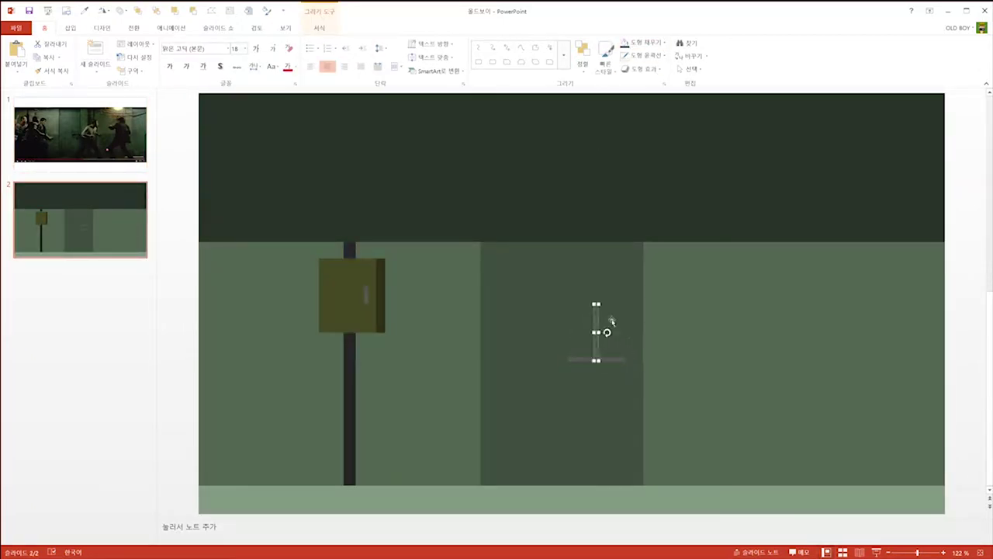
scroll(618, 361, up, 5)
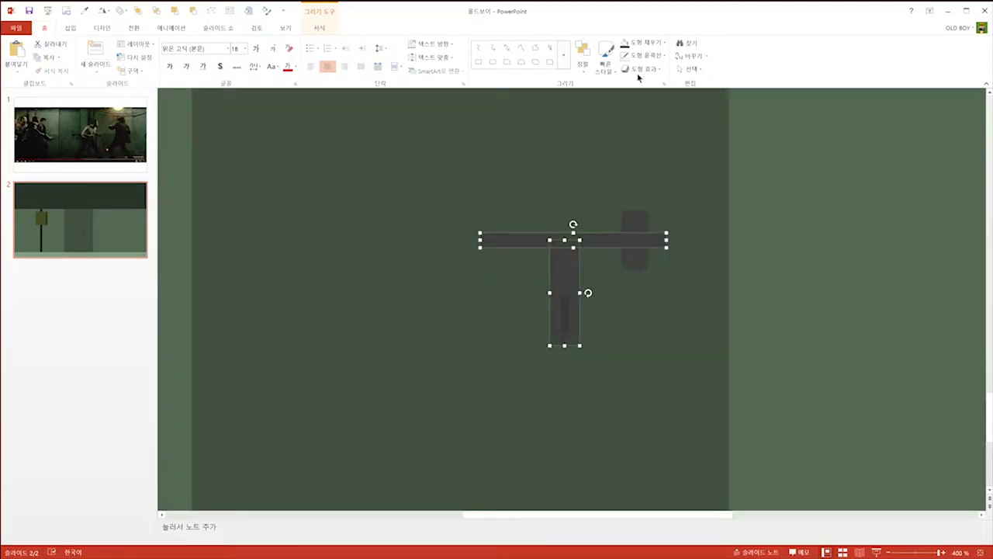
click(631, 42)
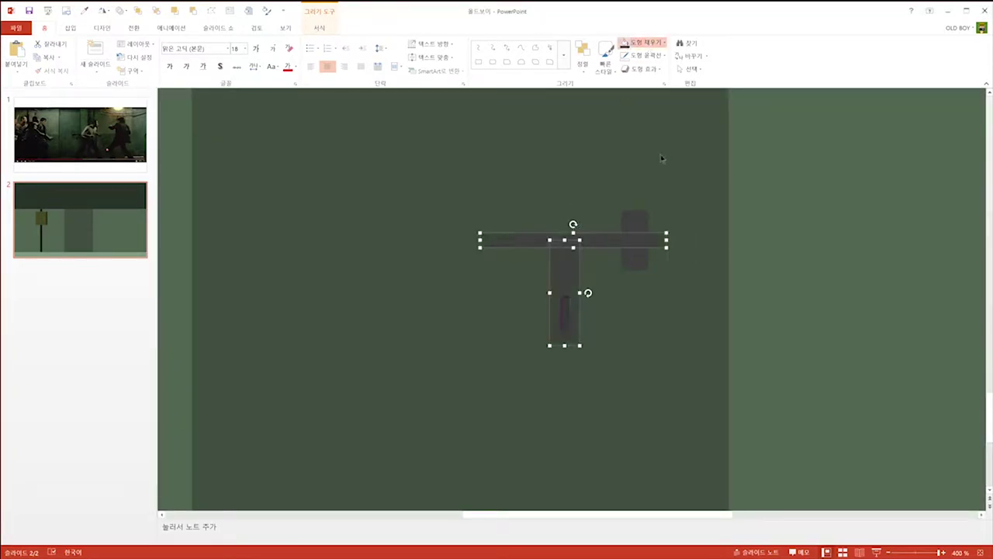
scroll(184, 377, down, 5)
click(184, 377)
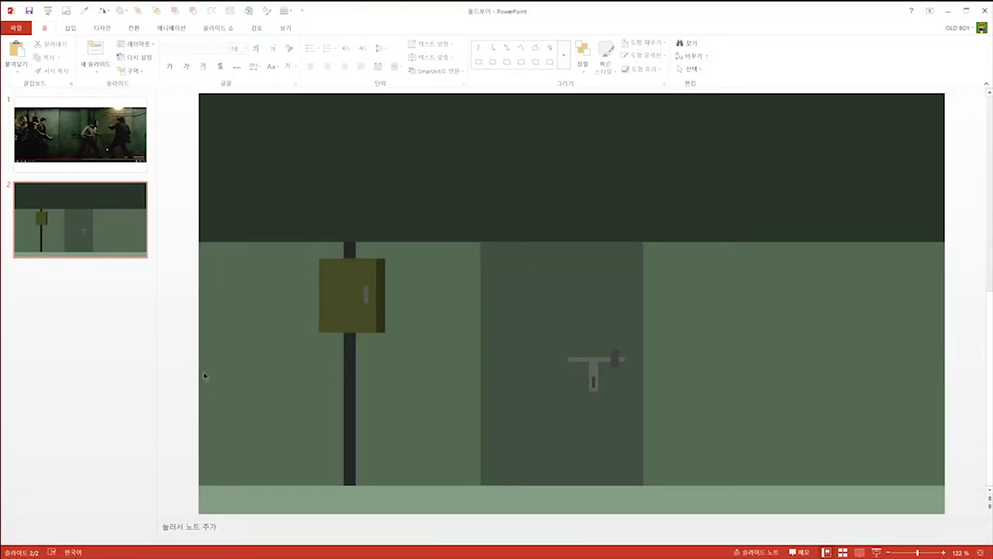
Step: Copy the olive box lower on the right wall and add pole copies as panel dividers
mouse_move(357, 295)
ctrl+mouse_down()
mouse_move(729, 318)
mouse_move(703, 359)
ctrl+mouse_up()
click(196, 374)
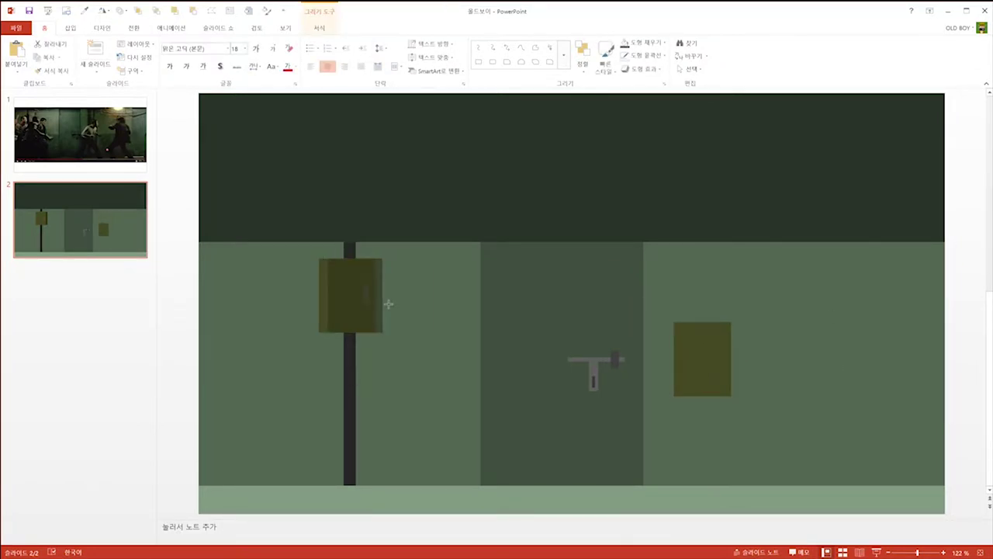
ctrl+drag(370, 299, 726, 361)
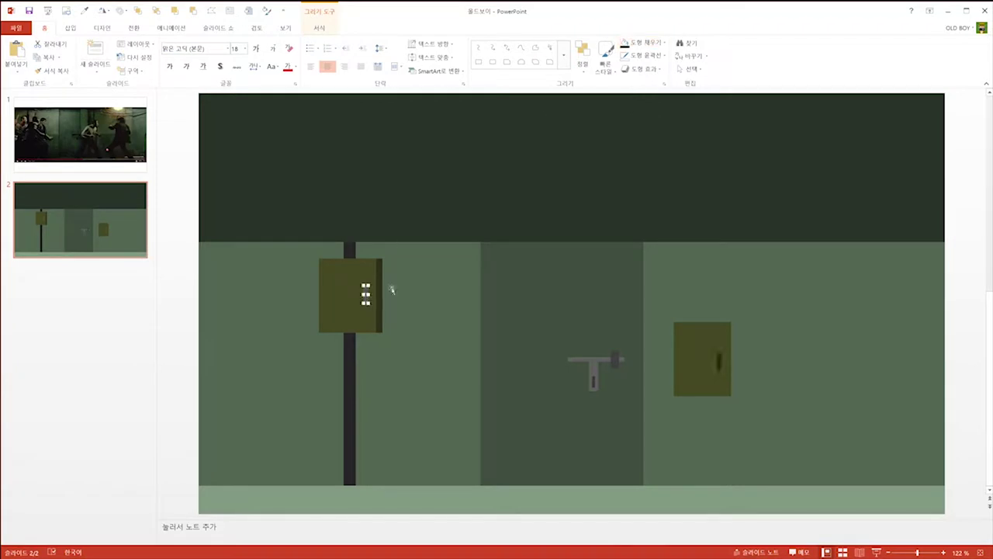
ctrl+drag(361, 380, 243, 381)
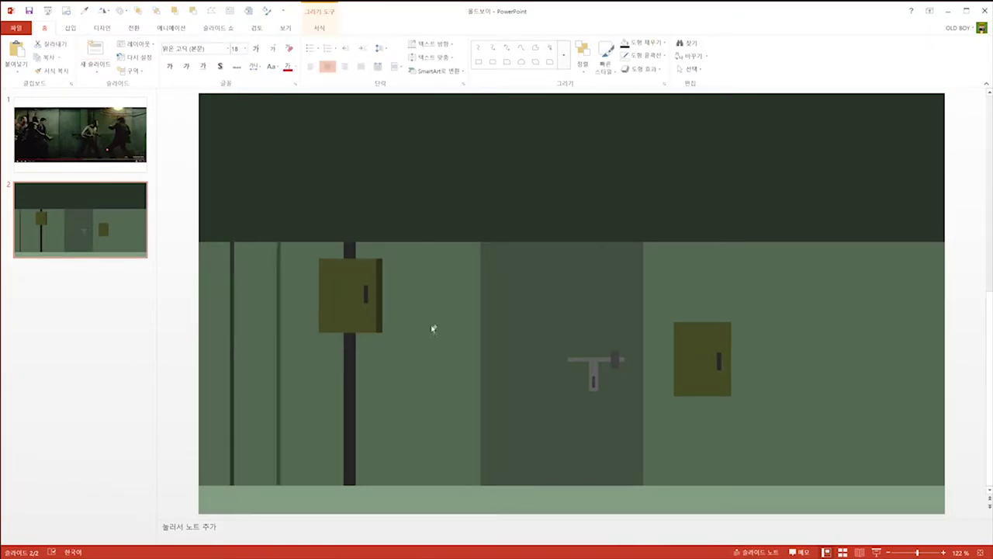
ctrl+drag(231, 333, 480, 335)
Step: Draw a darker lower wall band and place it behind the pole
drag(721, 471, 735, 491)
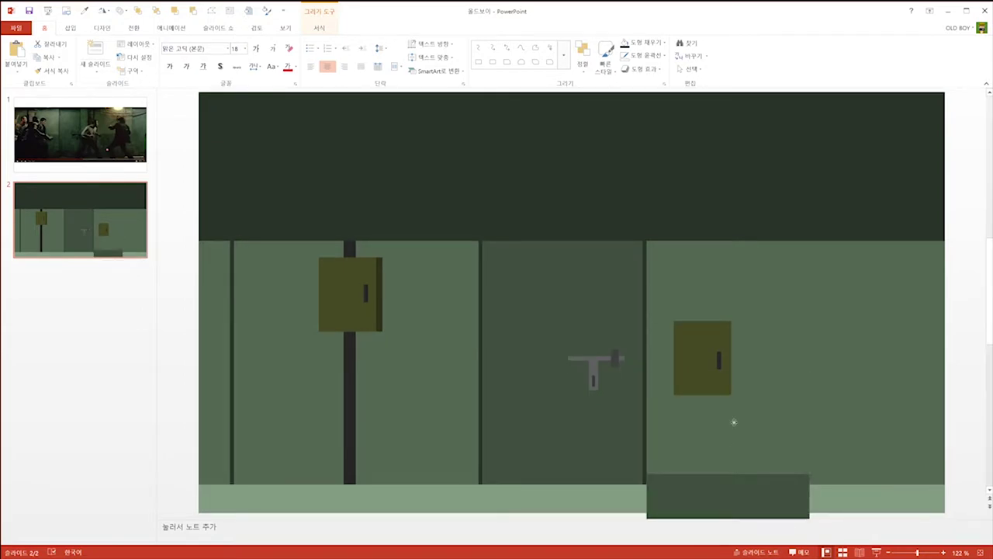
key(ctrl+z)
ctrl+drag(767, 455, 326, 456)
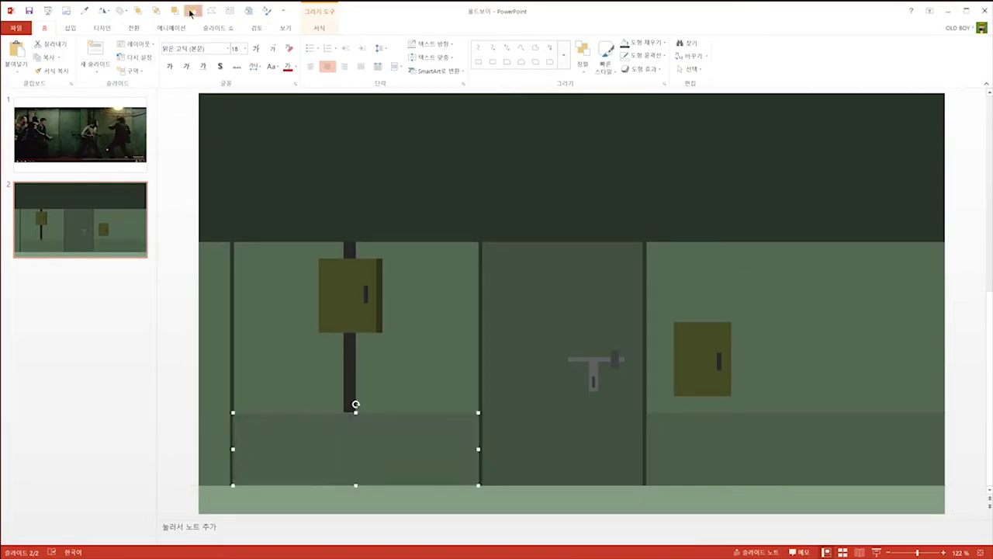
click(267, 119)
click(304, 446)
click(183, 320)
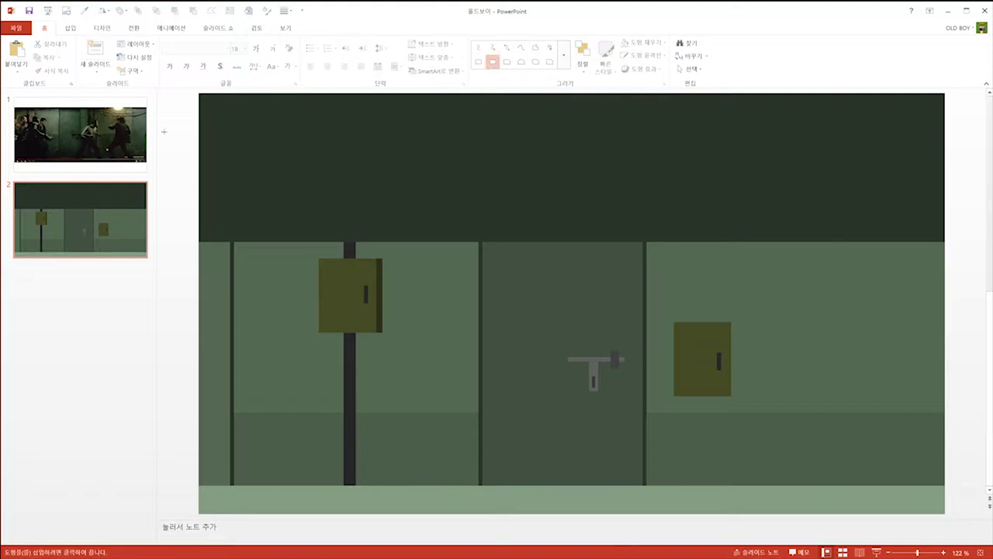
Step: Draw an L-shaped overhead pipe with a small light fixture beside it
drag(607, 248, 808, 262)
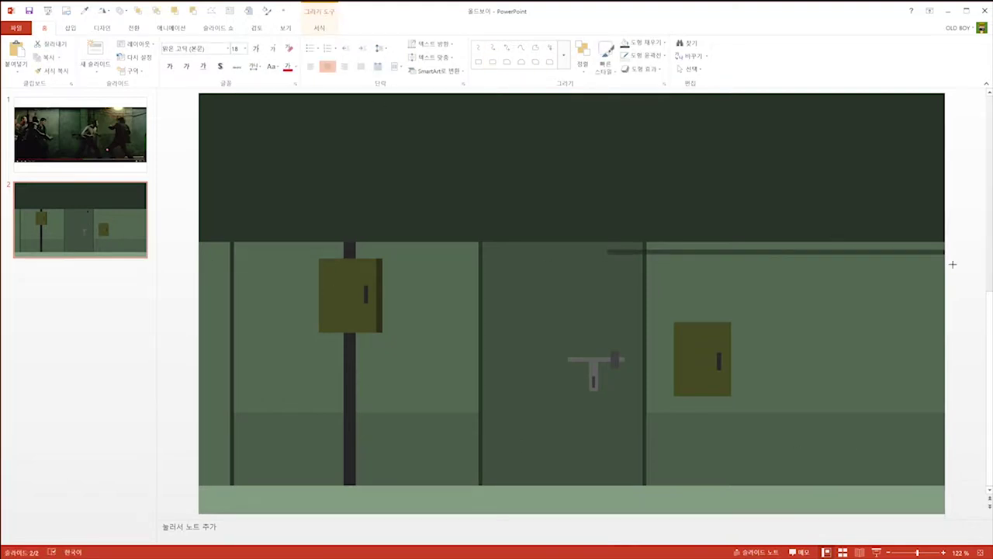
drag(952, 263, 955, 262)
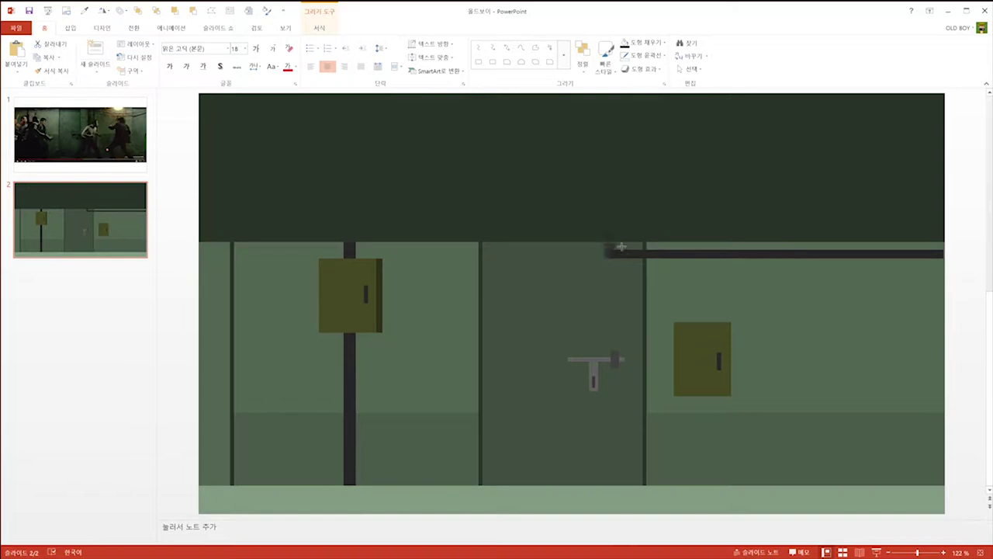
key(Escape)
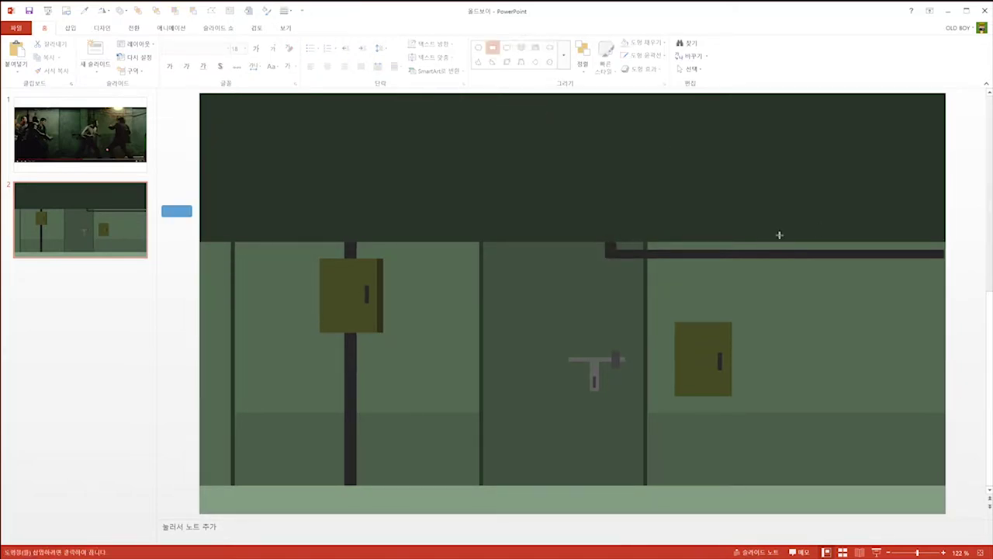
drag(779, 234, 805, 248)
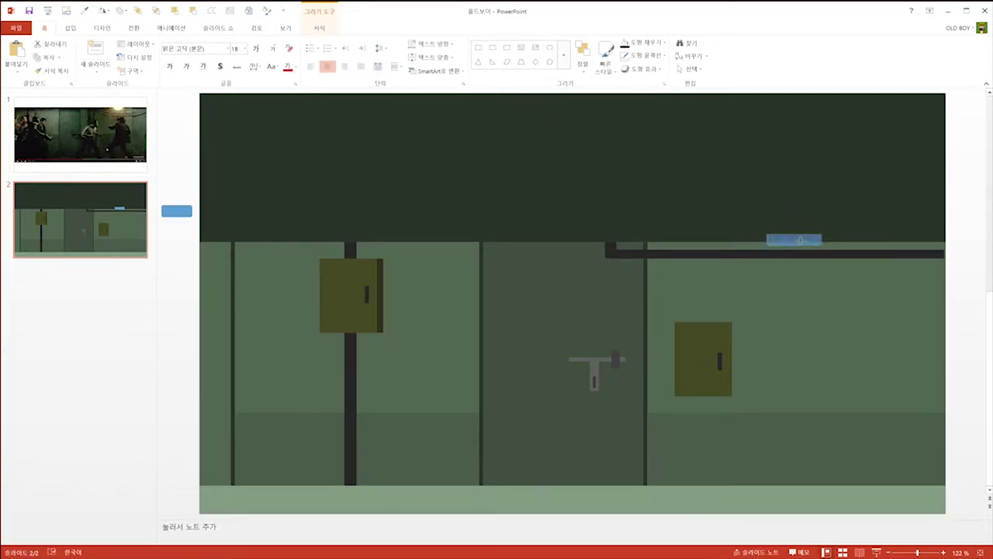
Step: Add a new slide and draw a peach rounded face with black swept-back hair
key(ctrl+m)
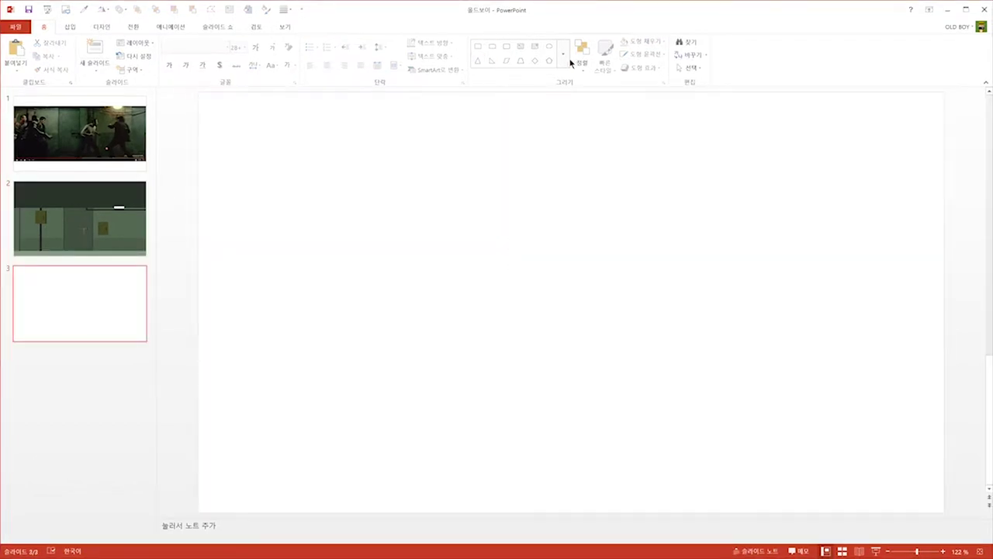
drag(436, 159, 480, 220)
click(644, 45)
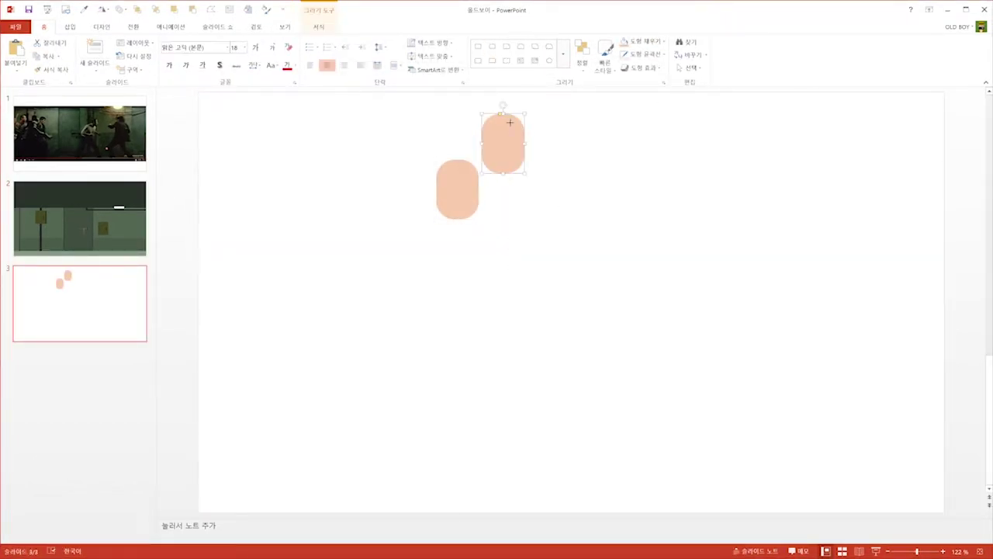
mouse_move(463, 164)
mouse_down()
mouse_move(427, 202)
mouse_move(445, 190)
mouse_up()
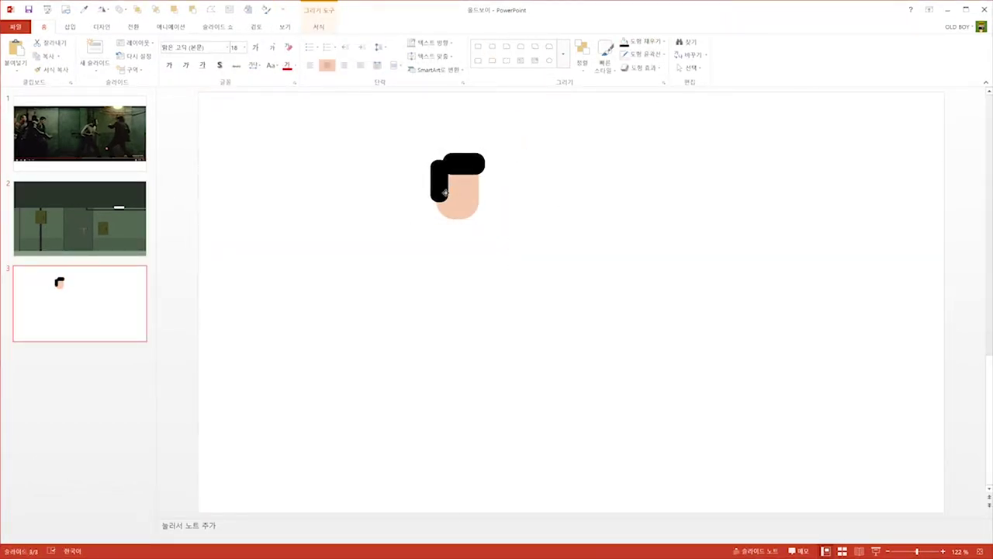
click(548, 182)
Step: Add a short peach neck under the face, widen the hair, and draw an oval beside the head
click(491, 63)
drag(501, 208, 522, 168)
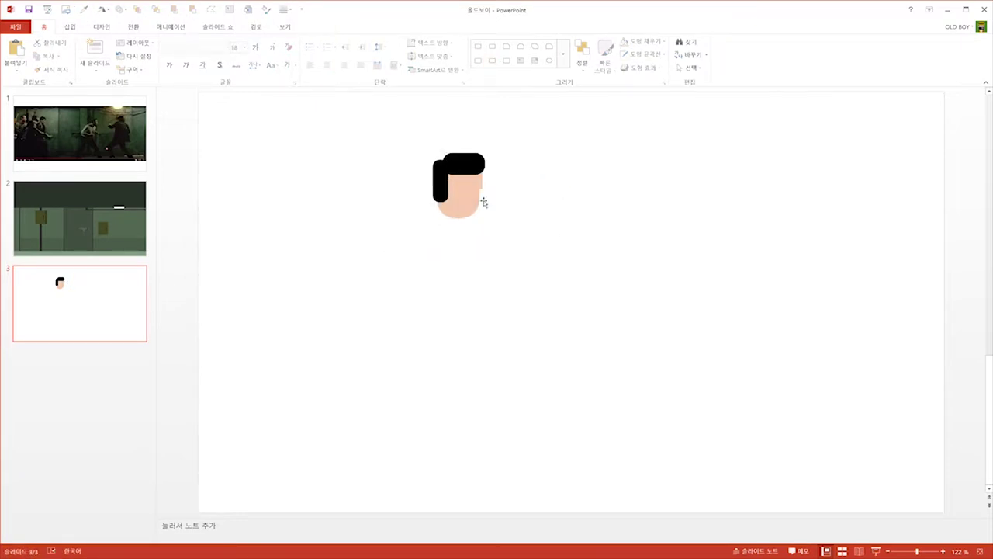
drag(482, 199, 468, 229)
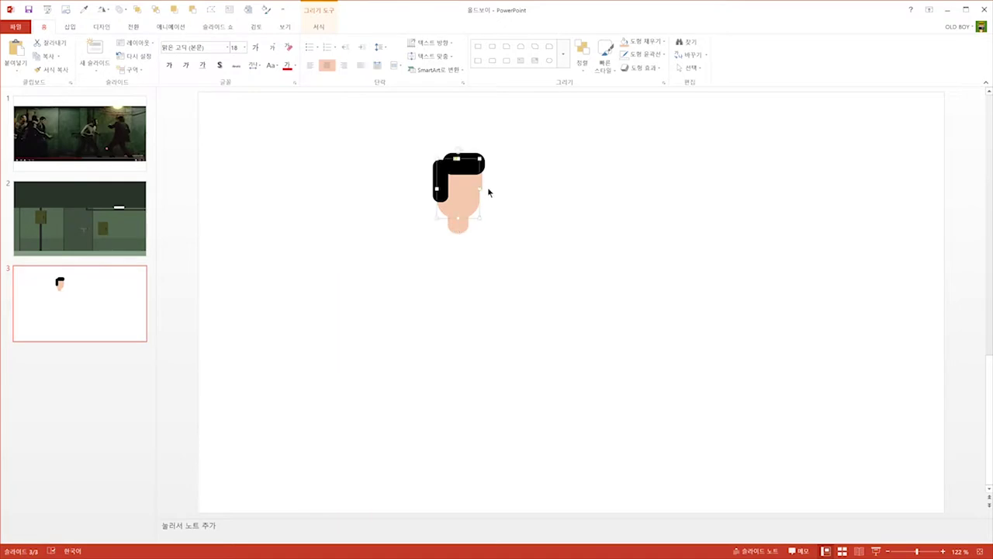
drag(490, 169, 492, 169)
click(549, 60)
drag(535, 114, 563, 144)
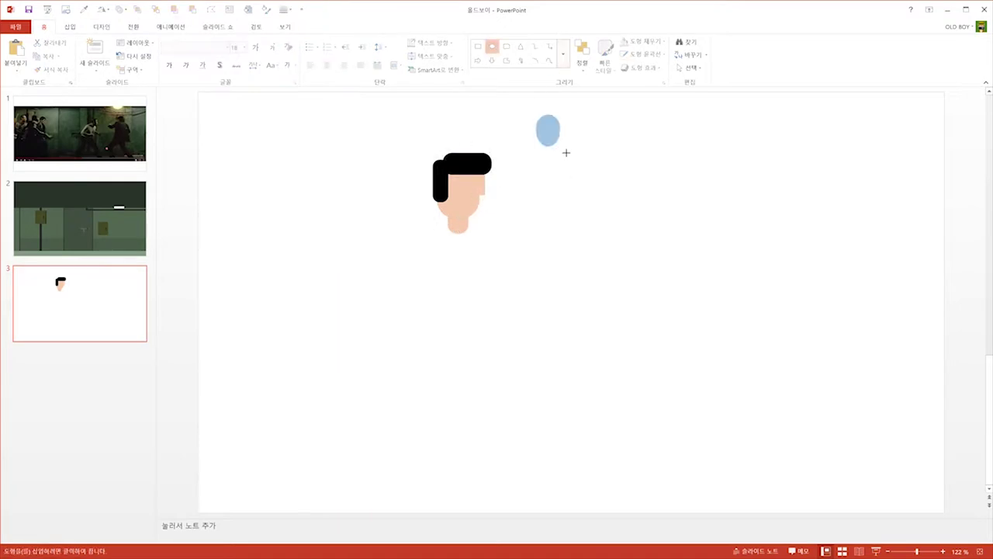
click(613, 192)
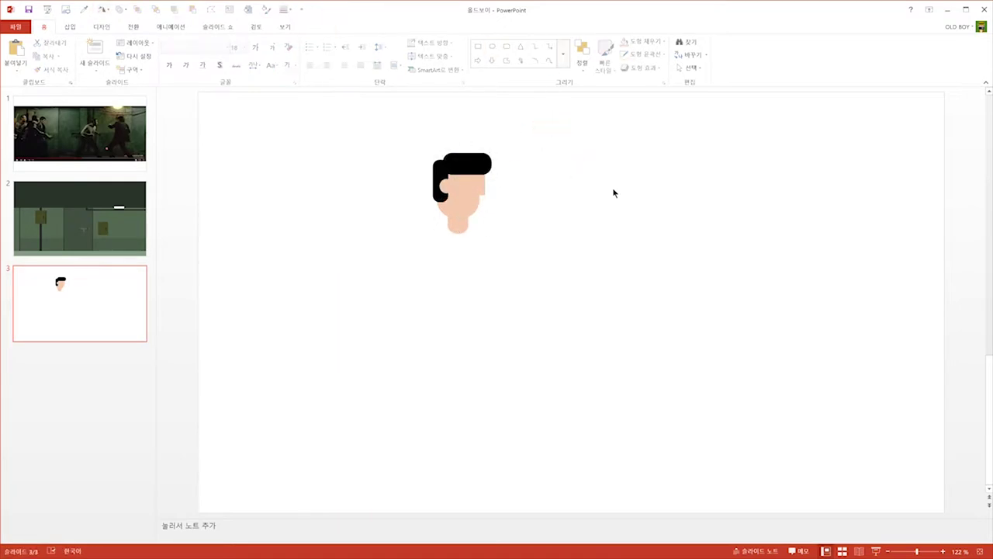
Step: Draw a peach oval torso under the neck
drag(457, 229, 501, 317)
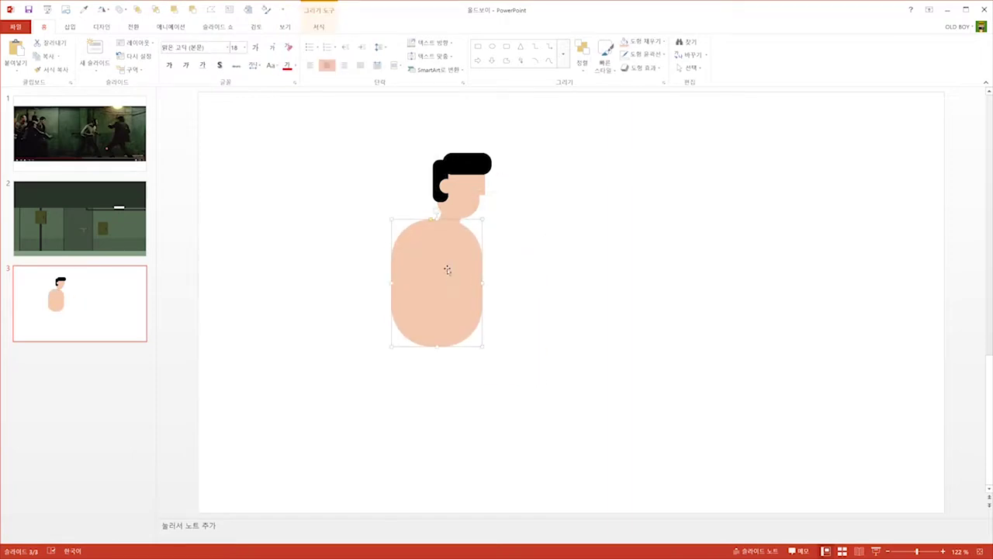
drag(408, 332, 451, 286)
click(568, 265)
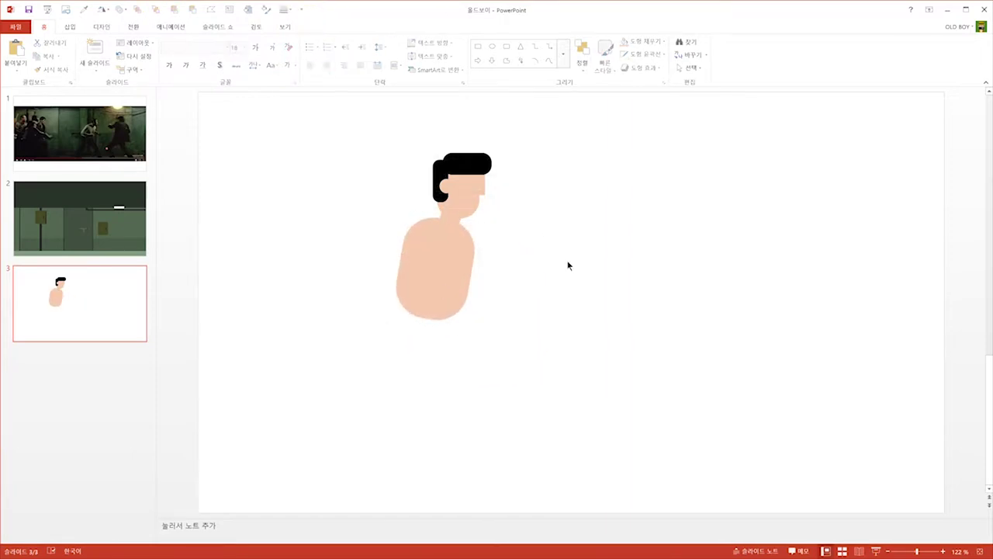
Step: Paste peach copies as an upper arm and a forearm bent at the elbow
key(ctrl+v)
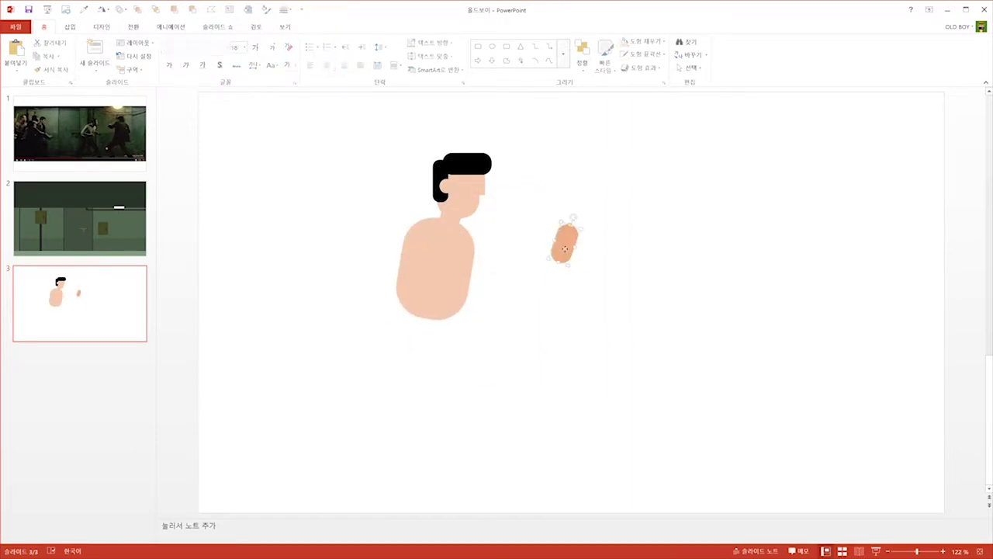
drag(562, 256, 404, 260)
click(591, 251)
key(ctrl+v)
drag(538, 274, 429, 284)
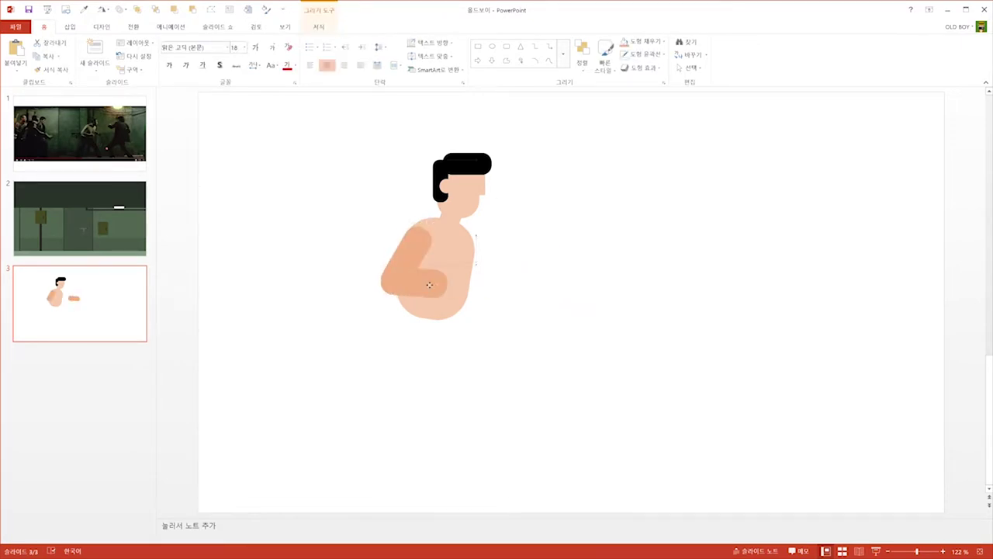
click(612, 288)
Step: Add a fist at the forearm's end and extend the arm to the right
click(439, 264)
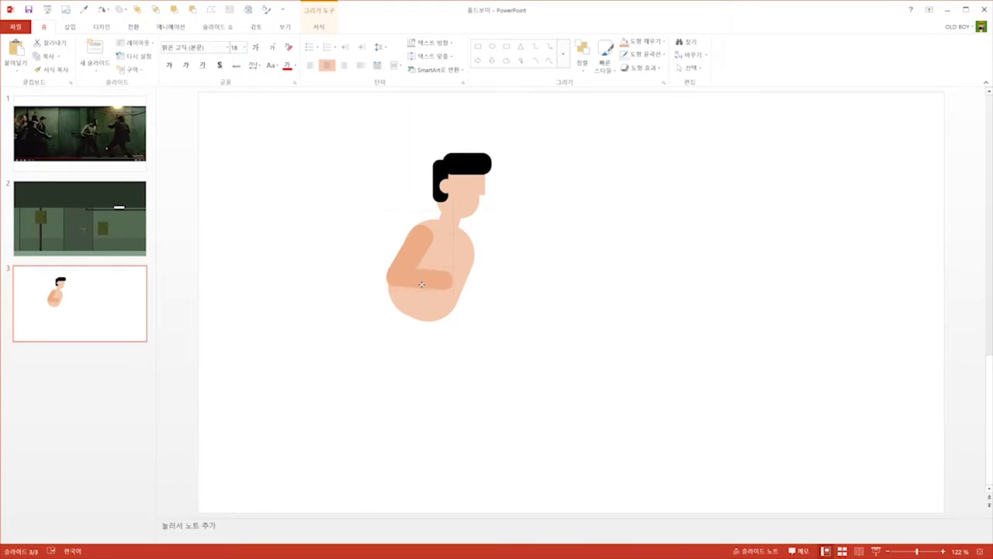
drag(443, 262, 486, 295)
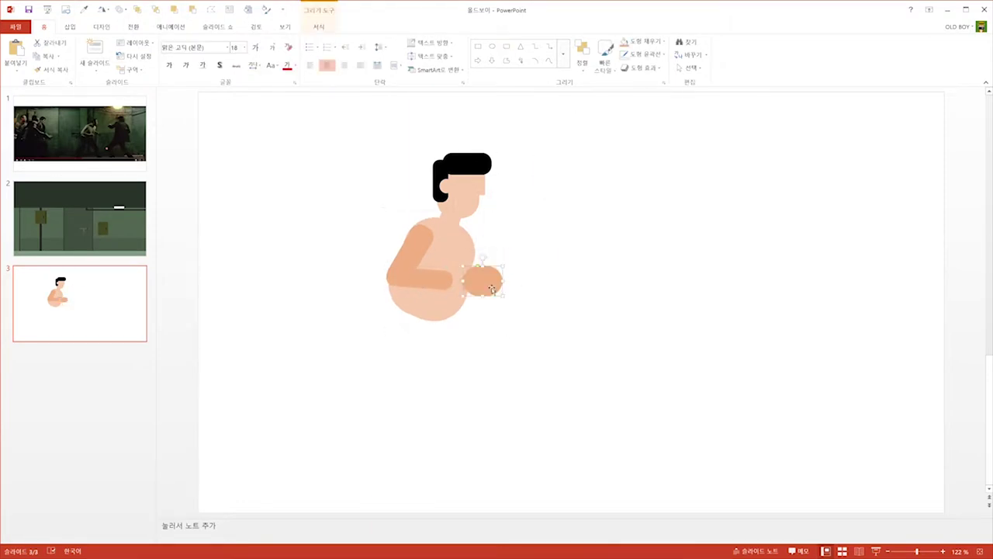
click(529, 279)
click(423, 249)
mouse_move(465, 279)
mouse_down()
mouse_move(532, 281)
mouse_move(511, 274)
mouse_up()
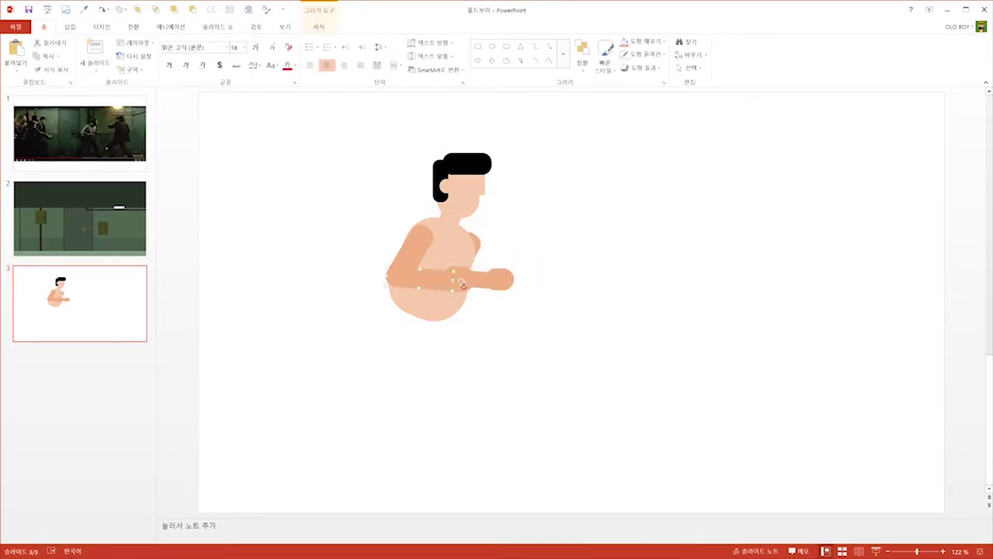
drag(444, 278, 445, 281)
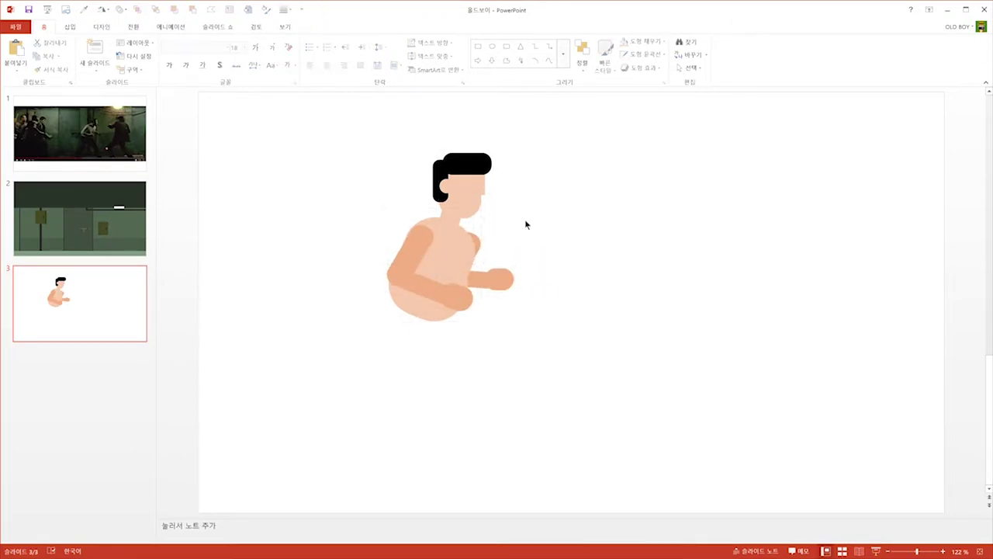
click(581, 158)
Step: Draw a black rounded-rectangle leg and a black hip circle sent behind the torso
click(506, 47)
drag(546, 166, 581, 240)
drag(564, 203, 420, 391)
click(492, 47)
drag(597, 149, 663, 223)
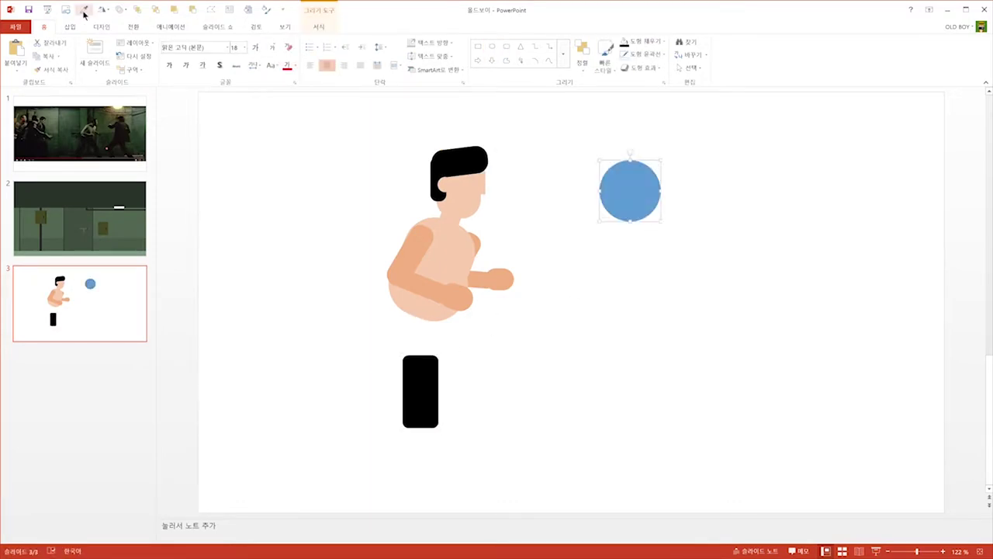
drag(630, 187, 417, 305)
key(ctrl+shift+bracketleft)
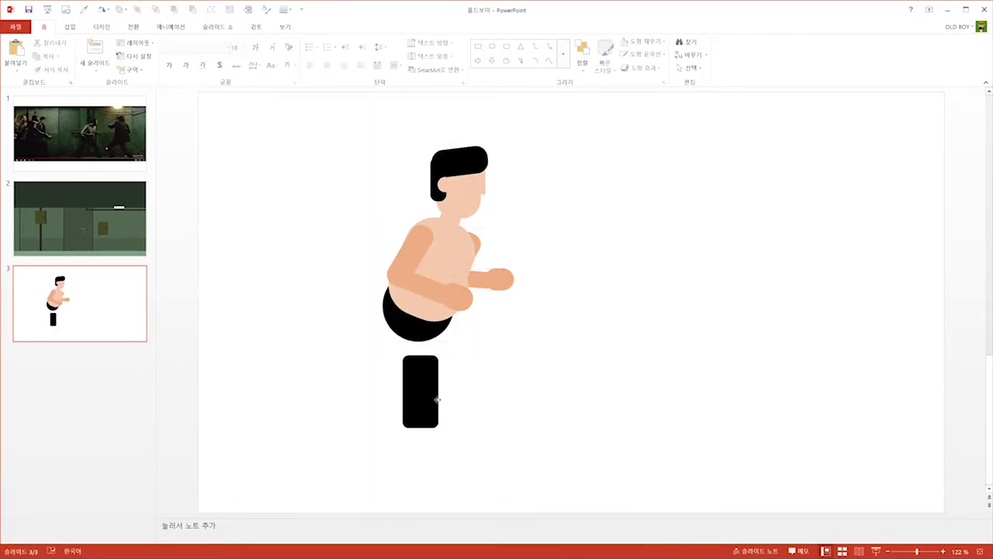
Step: Arrange the black hip and leg shapes into bent legs
drag(434, 396, 419, 365)
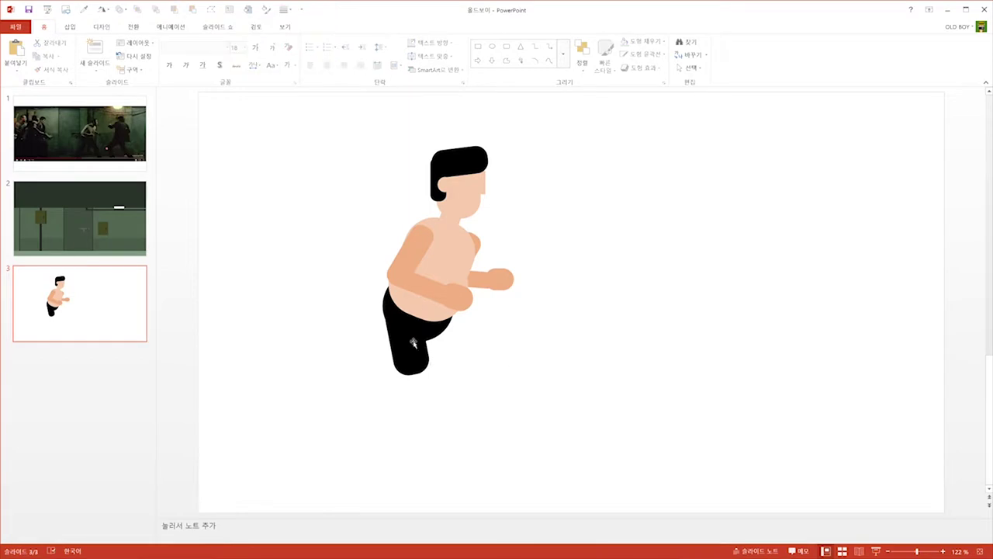
drag(397, 314, 387, 317)
mouse_move(418, 381)
mouse_down()
mouse_move(412, 394)
mouse_move(459, 374)
mouse_move(487, 419)
mouse_up()
mouse_move(461, 159)
mouse_down()
mouse_move(460, 140)
mouse_move(473, 170)
mouse_up()
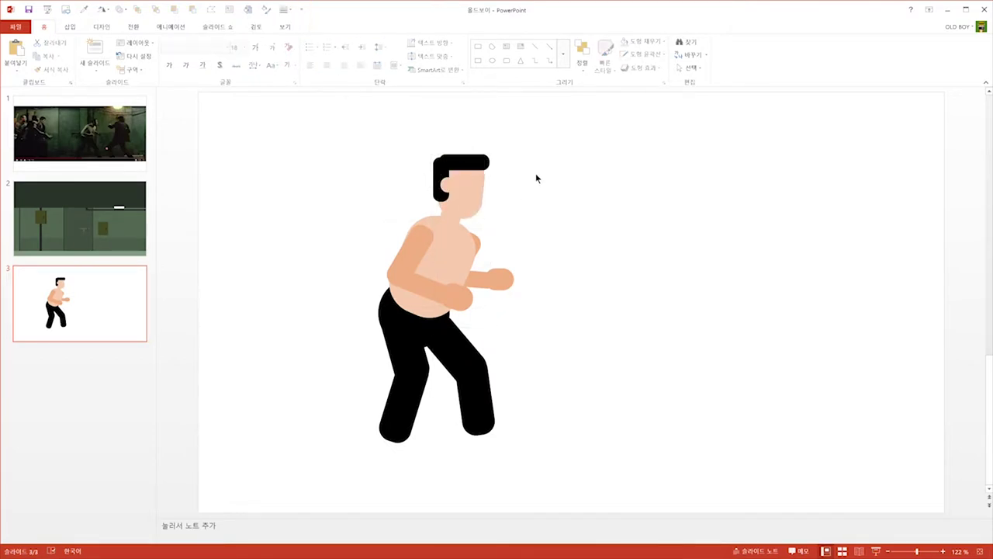
Step: Enlarge the head and hair
click(466, 164)
drag(497, 159, 503, 149)
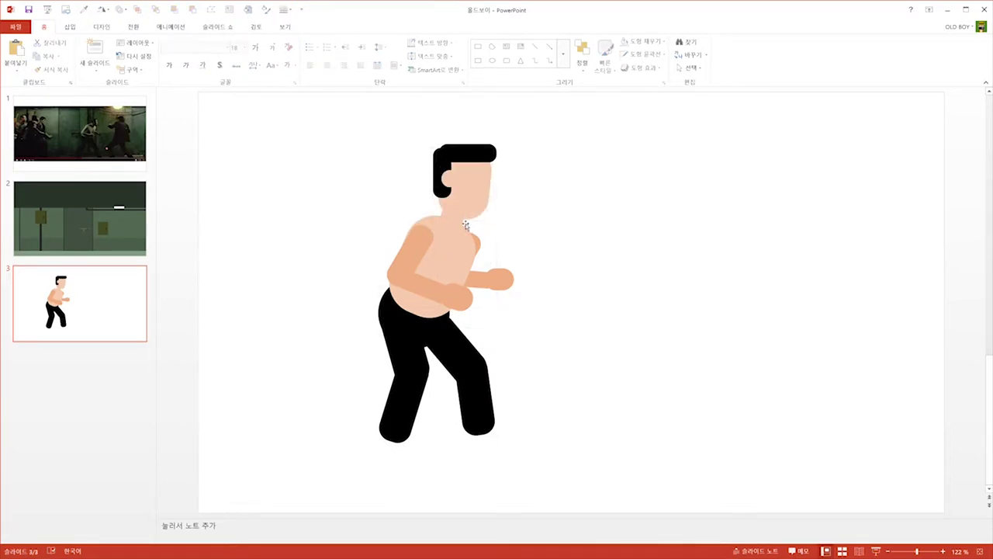
click(721, 397)
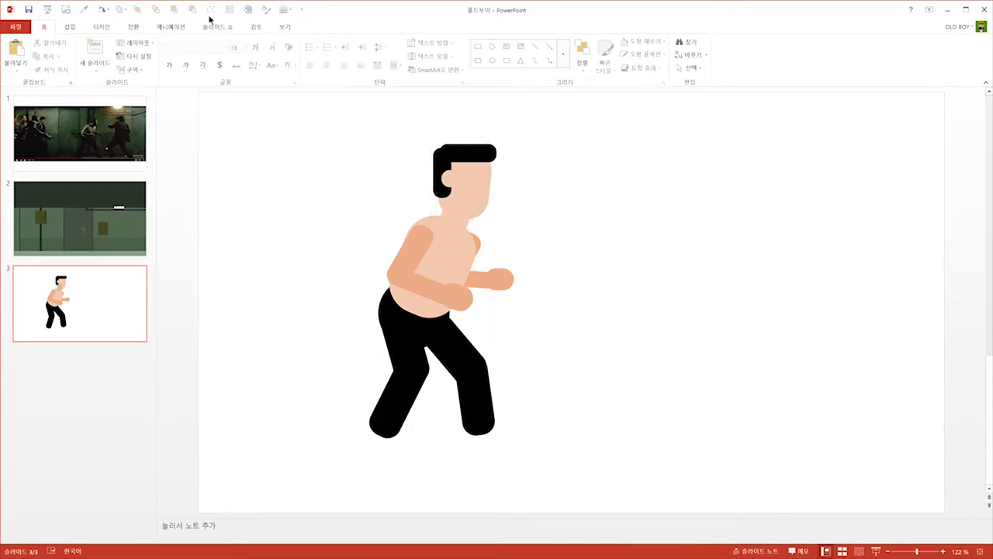
Step: Draw two black round-top rectangle shoes at the feet
click(478, 47)
drag(587, 221, 660, 249)
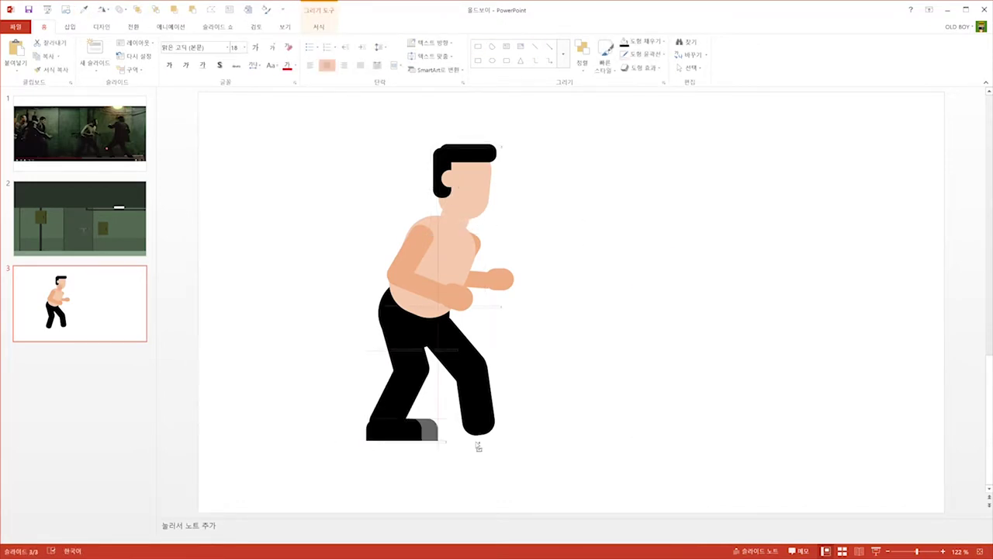
drag(479, 447, 558, 447)
click(611, 439)
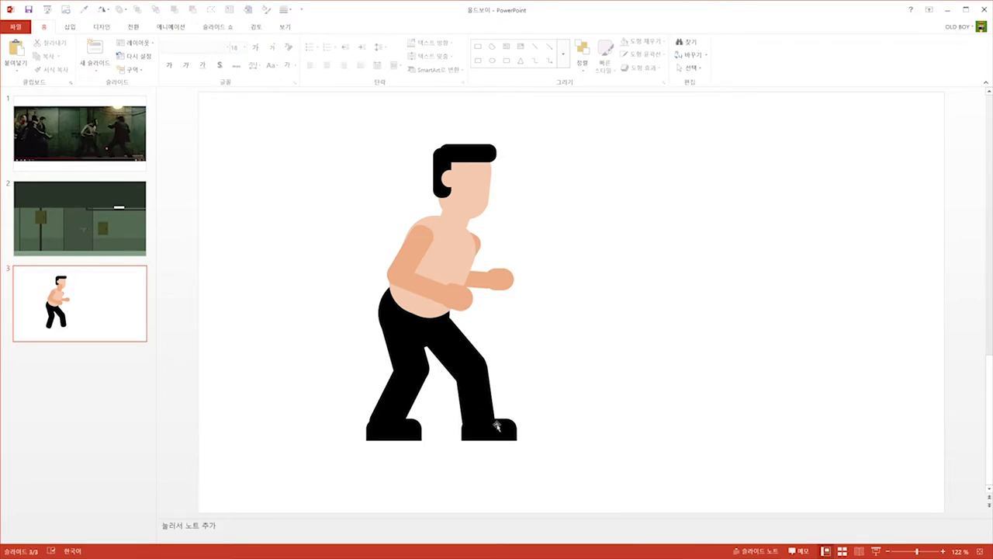
Step: Rotate the waistband to follow the belt line and adjust the arm's bend
click(416, 311)
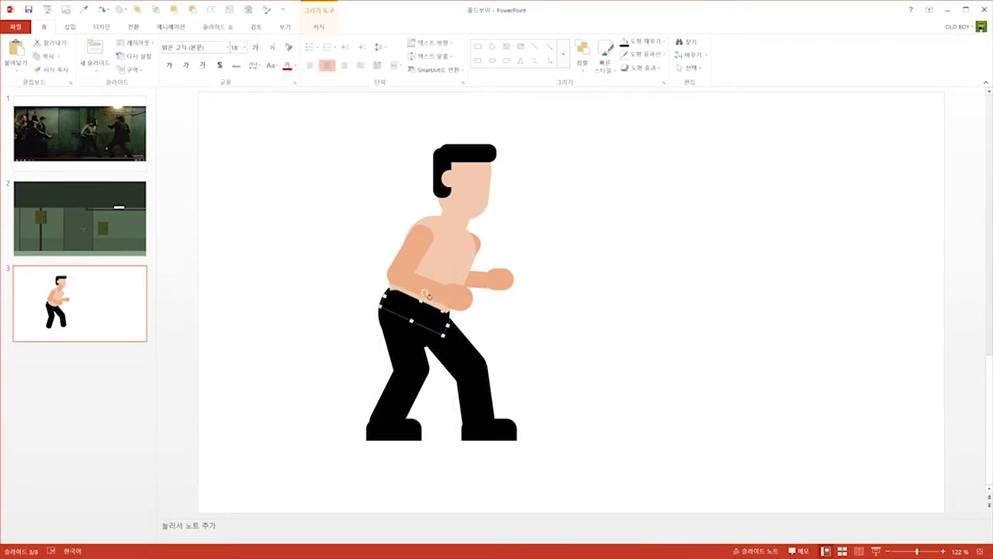
drag(410, 333, 408, 329)
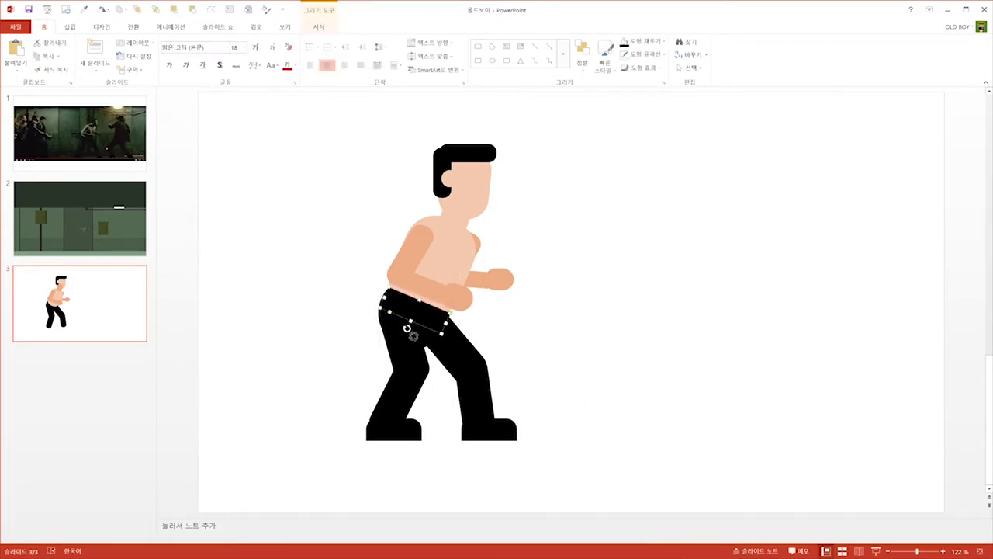
click(509, 332)
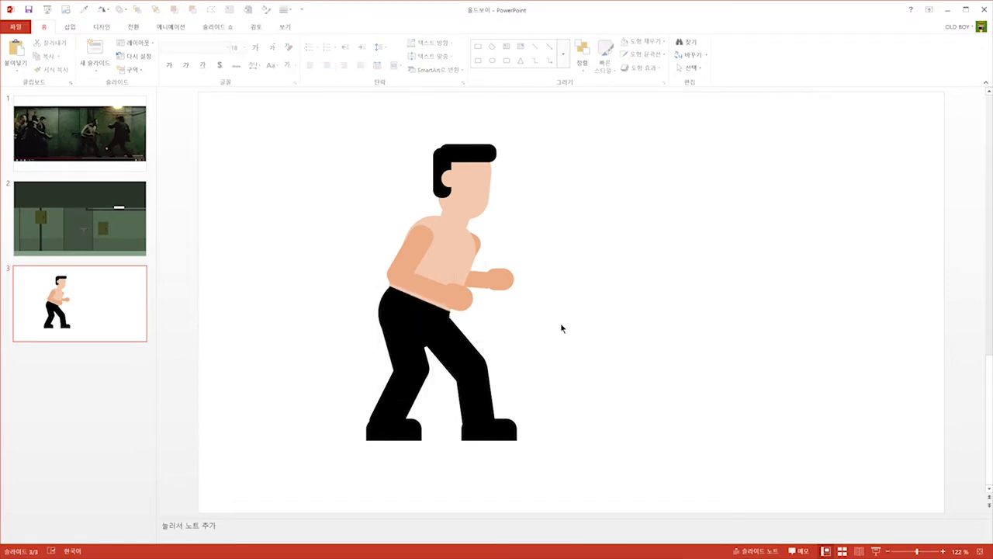
click(467, 302)
drag(443, 300, 435, 299)
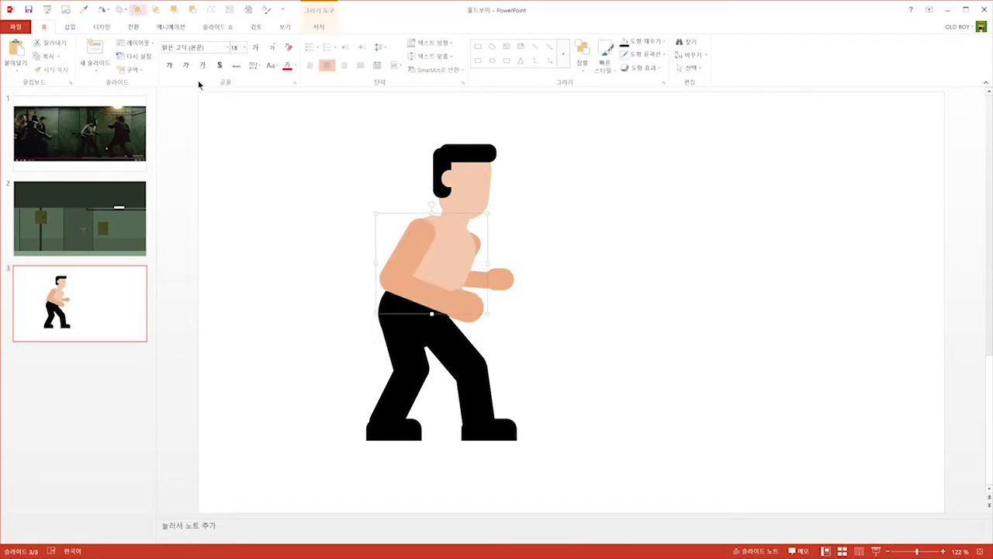
click(503, 287)
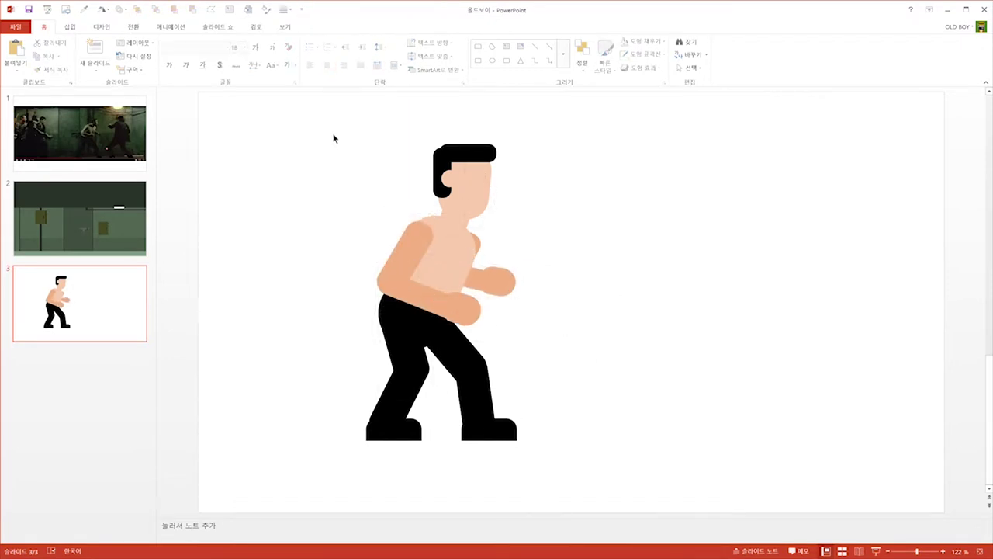
Step: Copy the whole fighter onto the corridor slide and shrink it into place
drag(333, 137, 632, 474)
key(ctrl+c)
key(Page_Up)
key(ctrl+v)
mouse_move(520, 142)
mouse_down()
mouse_move(501, 308)
mouse_move(524, 321)
mouse_move(524, 304)
mouse_up()
Step: Back on the figure's slide, try a triangle on the neck, then delete it
key(Page_Down)
drag(532, 155, 453, 211)
scroll(452, 211, up, 10)
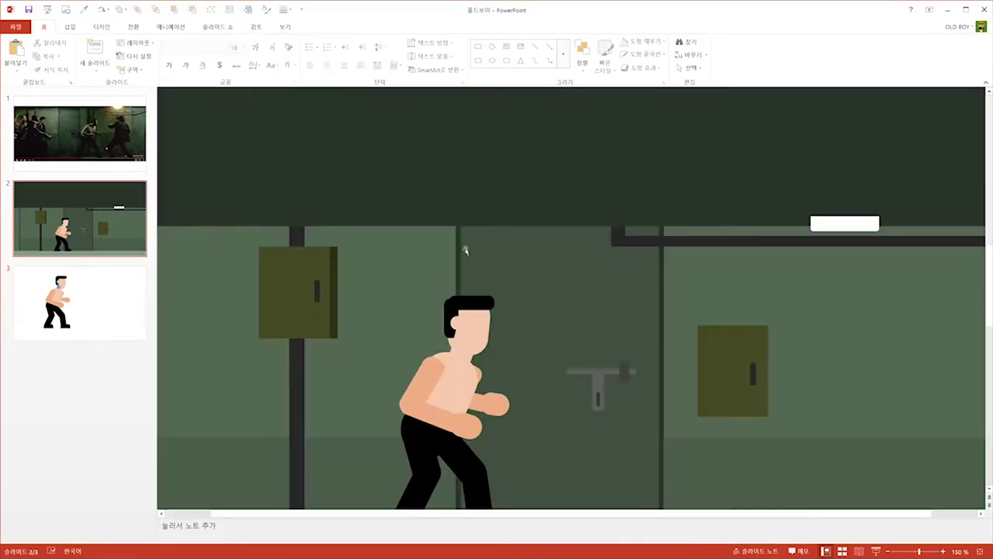
drag(571, 360, 572, 298)
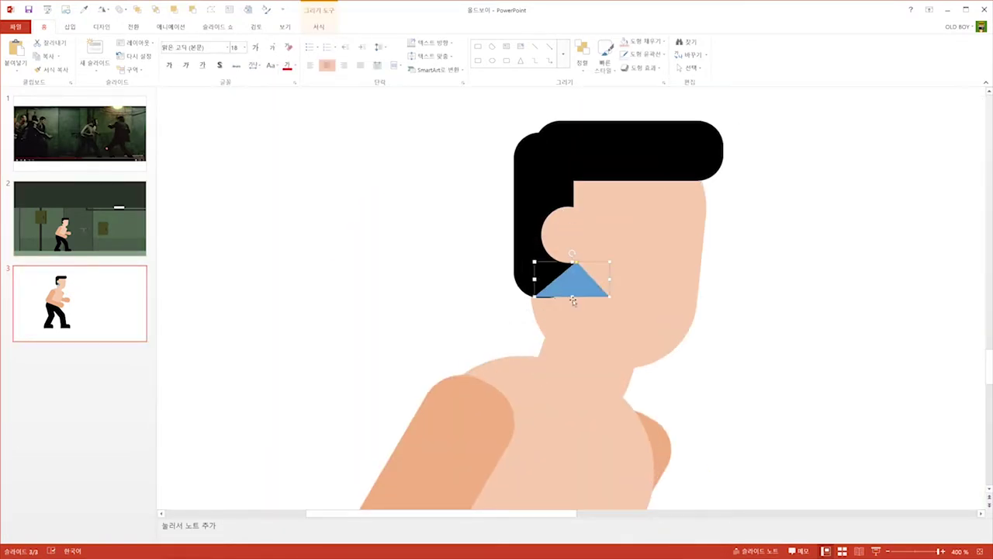
key(Delete)
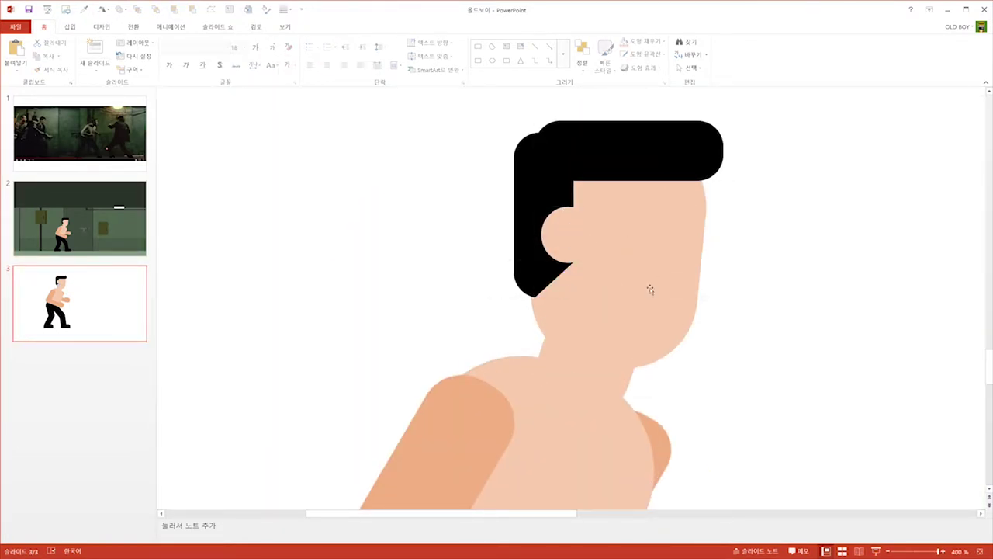
Step: Adjust the position of the ear circle
click(569, 200)
click(721, 280)
click(568, 200)
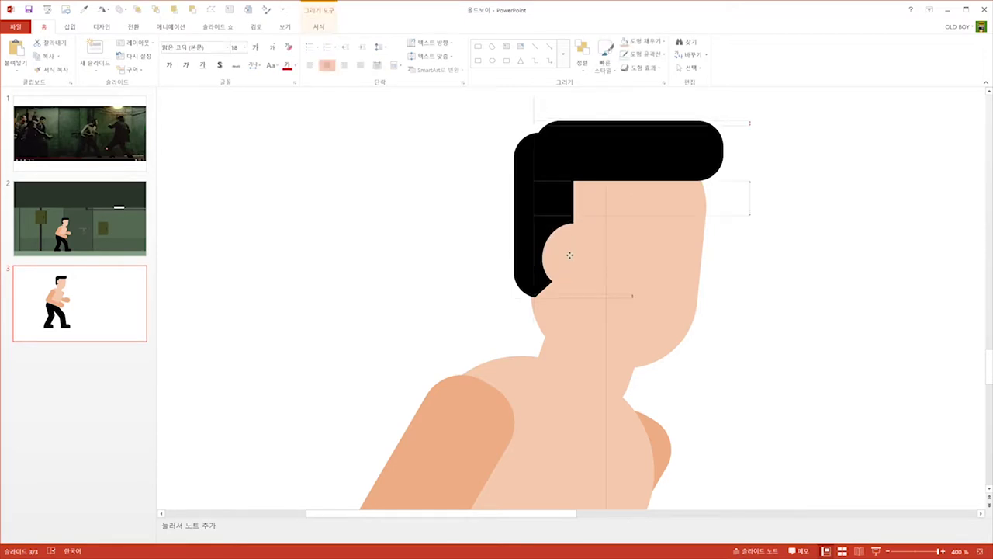
click(821, 253)
drag(567, 259, 562, 256)
click(844, 244)
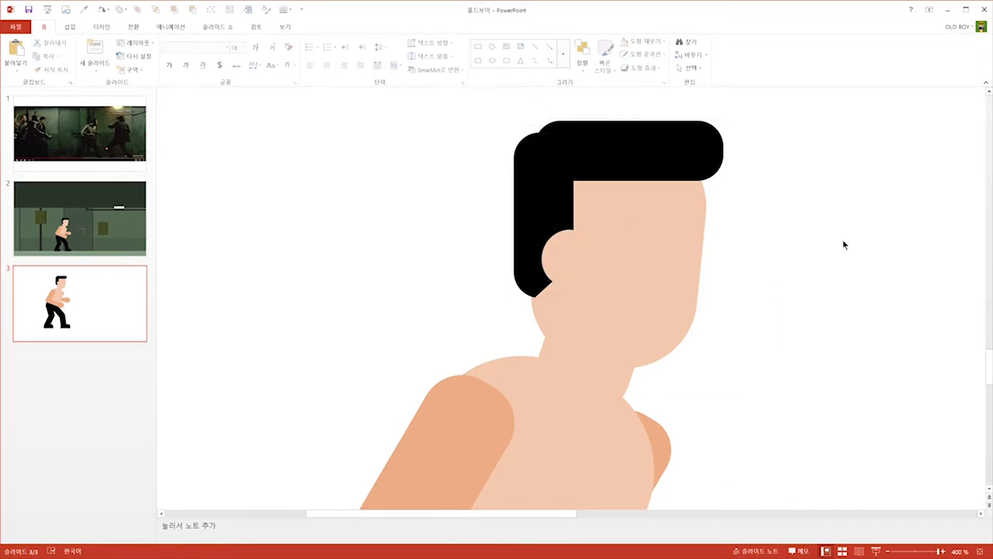
Step: Draw a small peach nose rectangle on the face's right edge
click(481, 64)
drag(777, 197, 804, 259)
drag(799, 239, 705, 253)
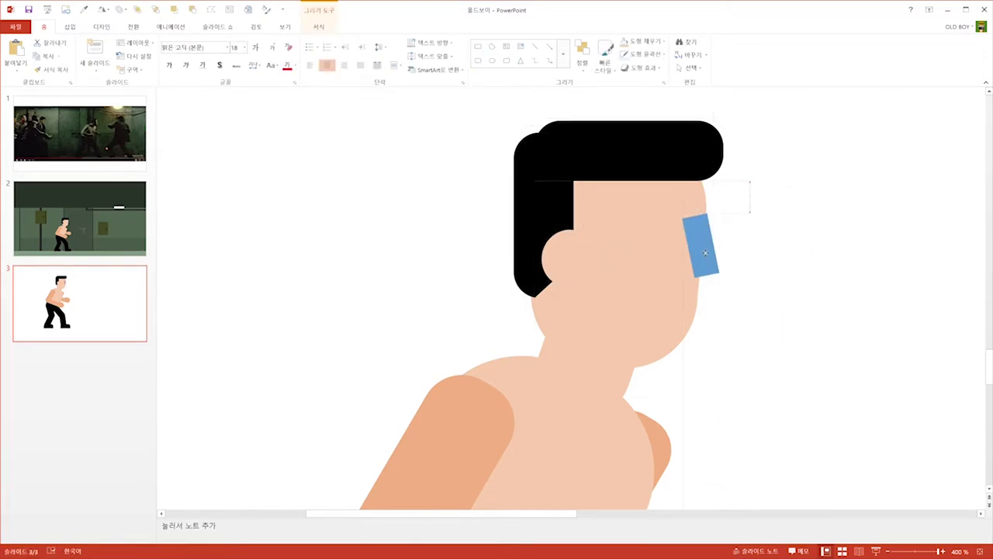
click(816, 248)
scroll(372, 192, down, 5)
Step: Paste the fighter onto the corridor slide, shrunk to the lower centre
click(108, 247)
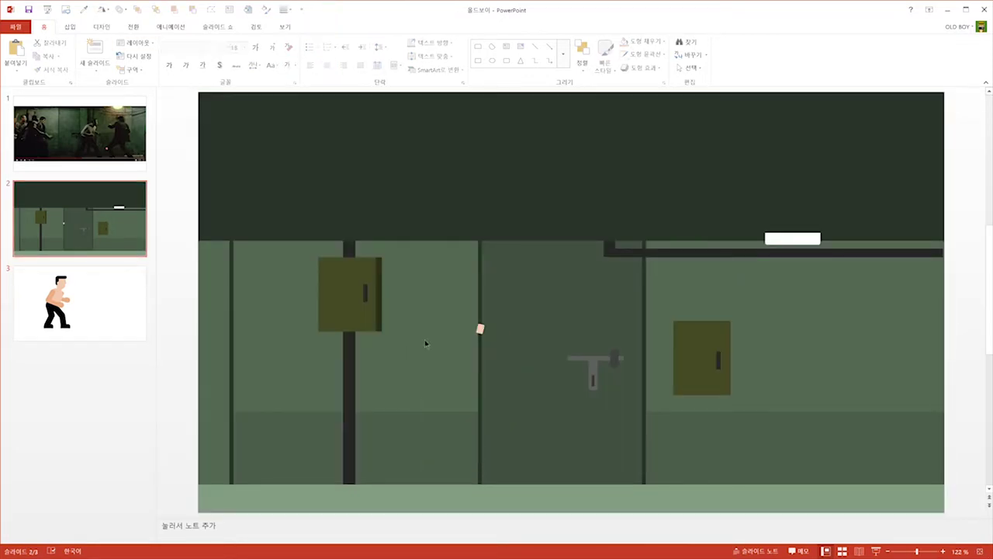
key(ctrl+v)
drag(438, 365, 459, 375)
click(836, 186)
Step: Duplicate the fighter and move the copy's upper body to the far right
scroll(613, 392, down, 1)
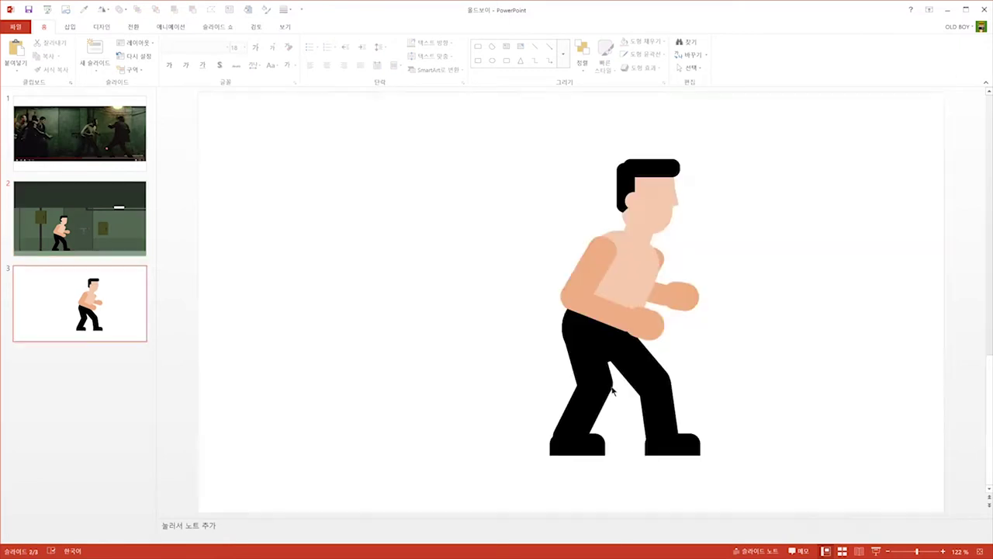
key(ctrl+v)
click(297, 299)
drag(312, 125, 500, 342)
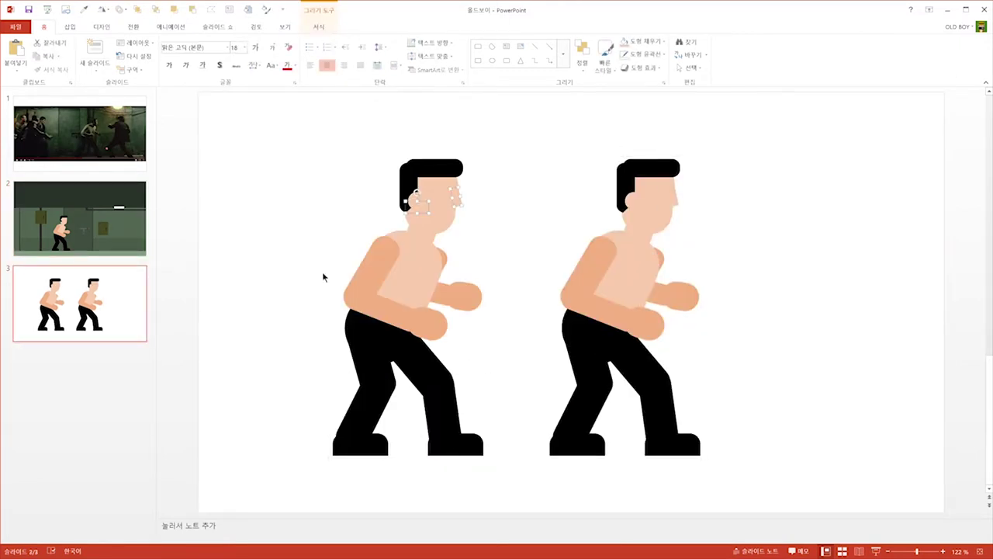
drag(299, 138, 527, 359)
drag(403, 264, 834, 283)
Step: Rearrange the remaining leg pieces into a wide stance and add a blue torso block
drag(367, 341, 353, 364)
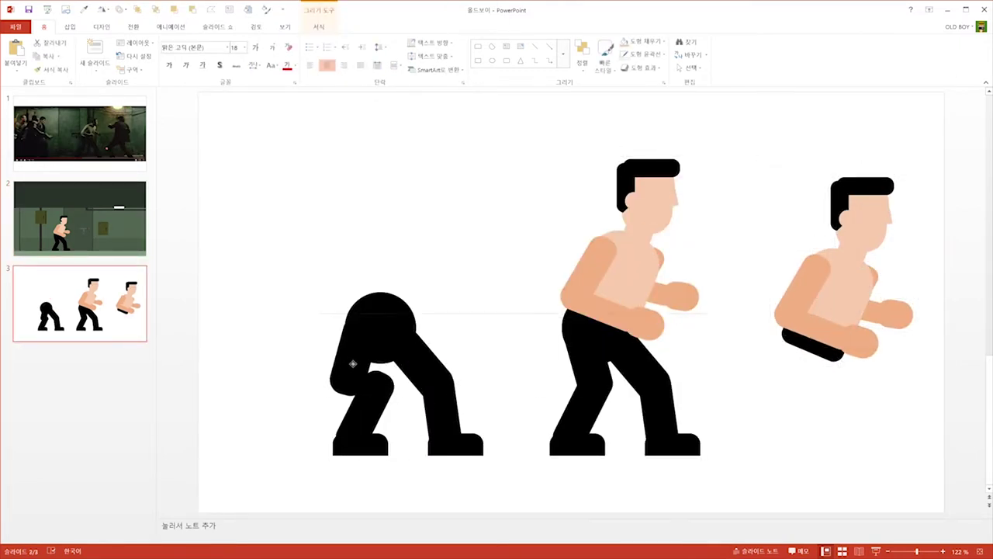
drag(381, 452, 350, 451)
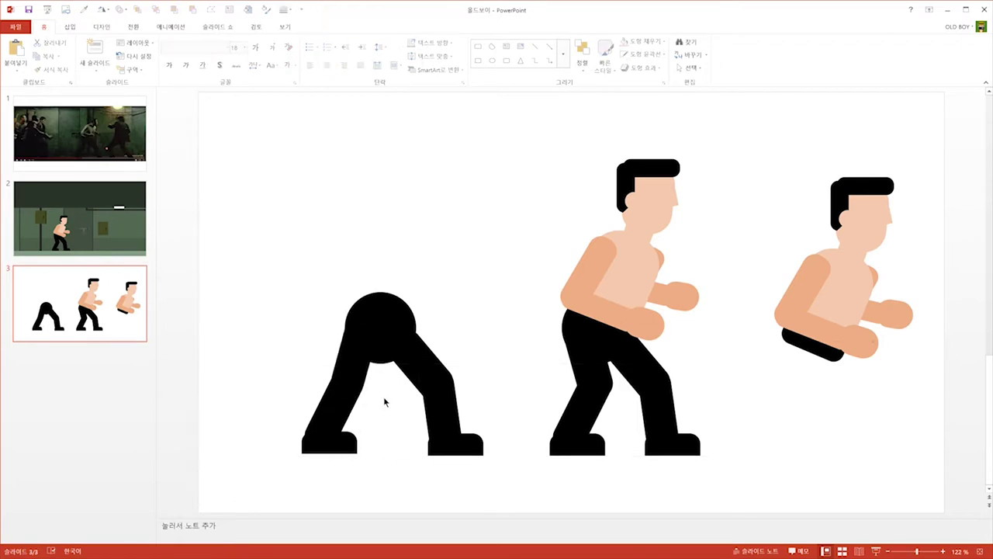
click(432, 367)
drag(436, 361, 431, 371)
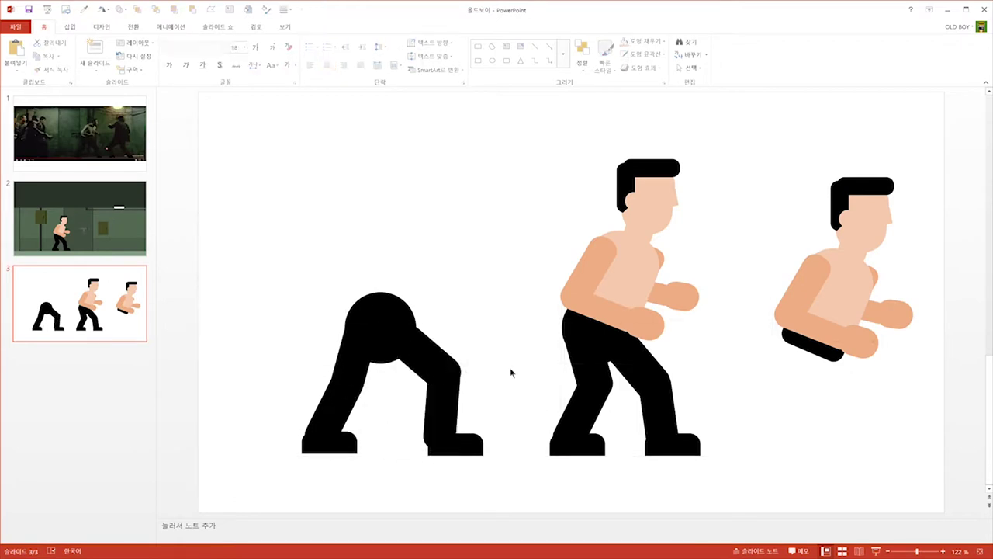
mouse_move(846, 295)
mouse_down()
mouse_move(406, 243)
mouse_move(380, 286)
mouse_move(415, 309)
mouse_up()
Step: Colour the new torso blue and attach a hanging blue arm with a hand
click(676, 104)
click(508, 194)
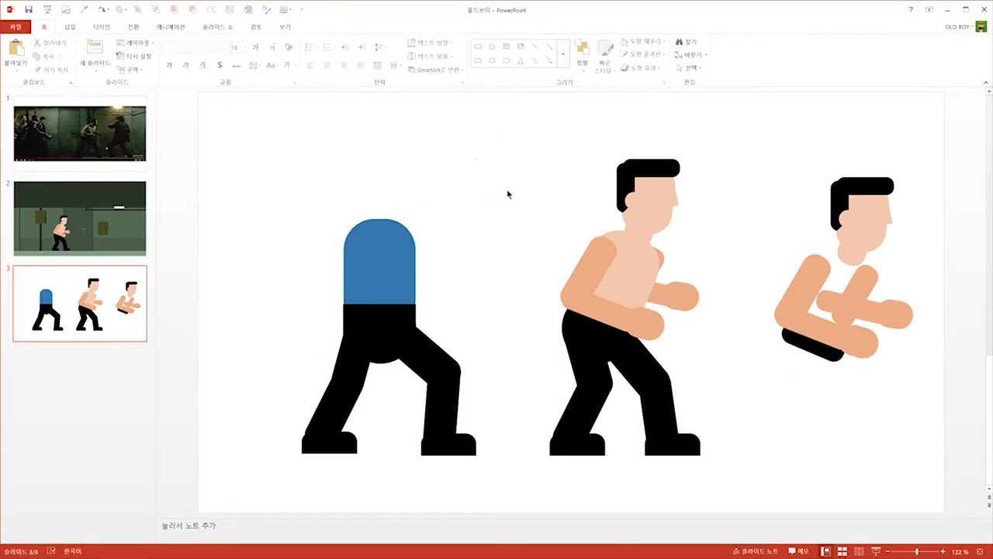
drag(799, 287, 366, 277)
drag(404, 201, 367, 176)
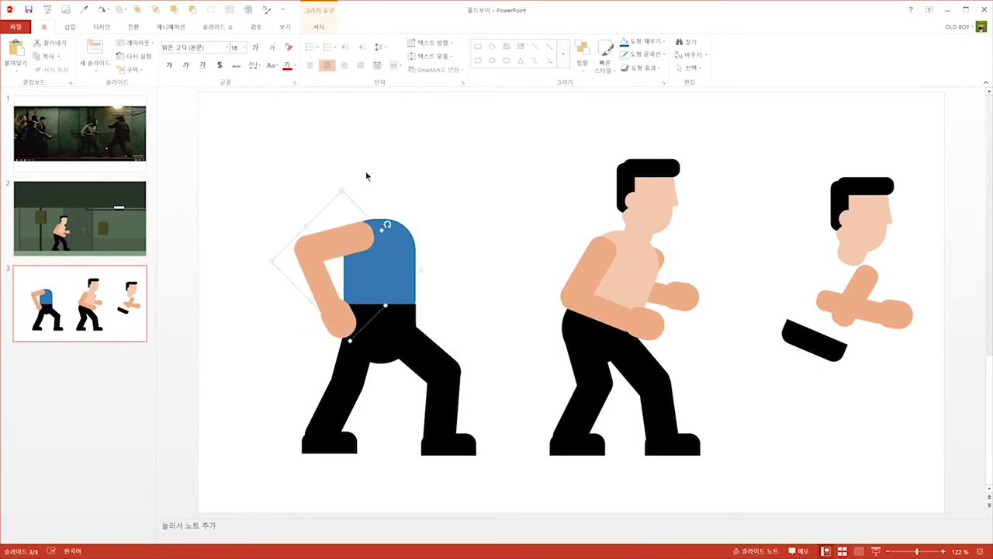
click(84, 9)
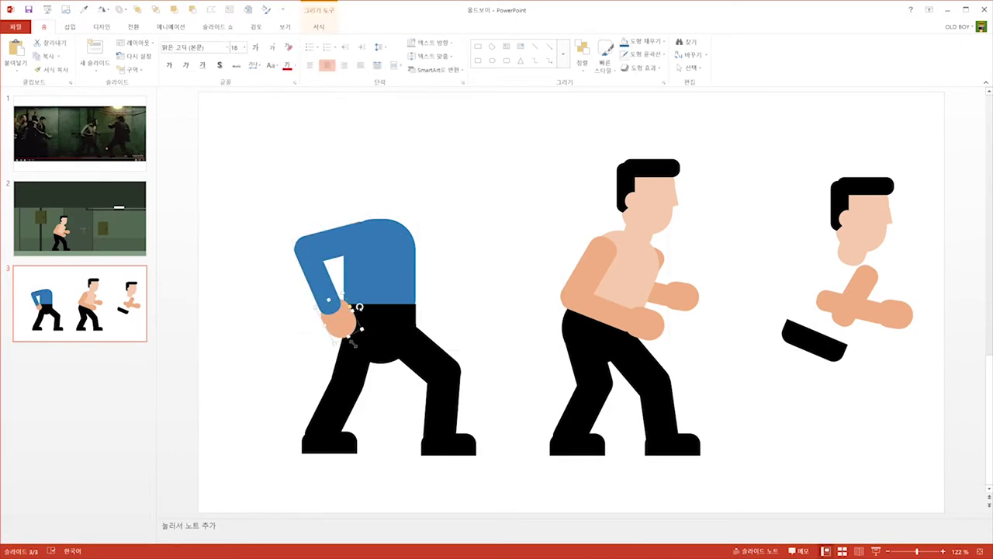
drag(357, 333, 363, 337)
click(555, 262)
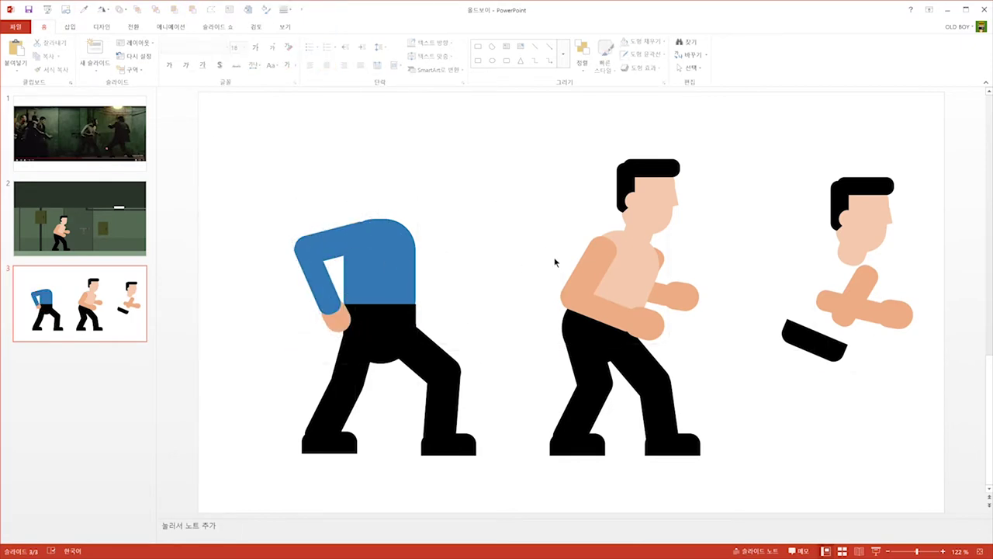
Step: Draw a long white rectangle bat in the hands, sent behind the hand and torso
click(486, 53)
drag(399, 223, 531, 233)
mouse_move(471, 227)
mouse_down()
mouse_move(475, 144)
mouse_move(395, 297)
mouse_up()
click(174, 9)
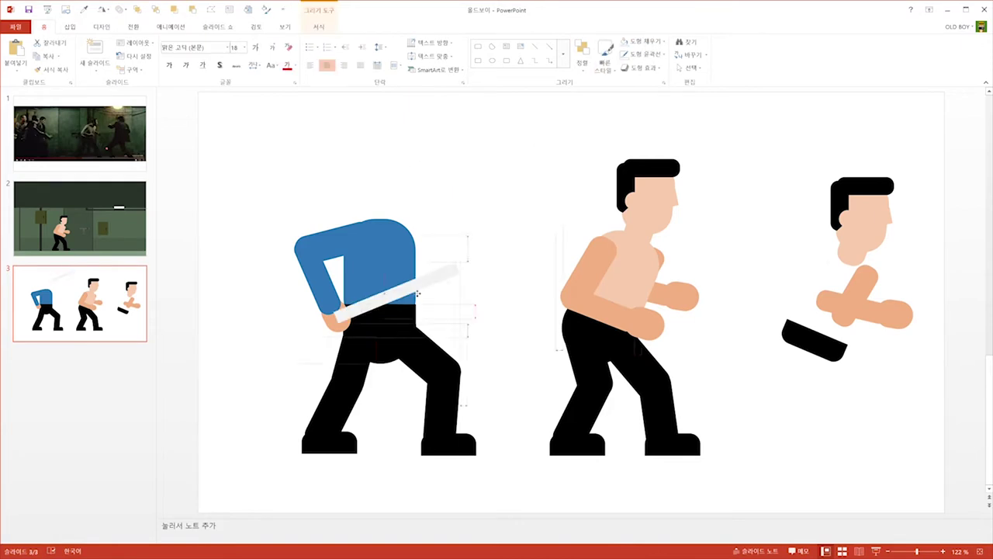
click(185, 14)
Step: Hunch the blue torso, add a forward blue arm and fist, and fit the bald head and neck
drag(378, 239, 386, 239)
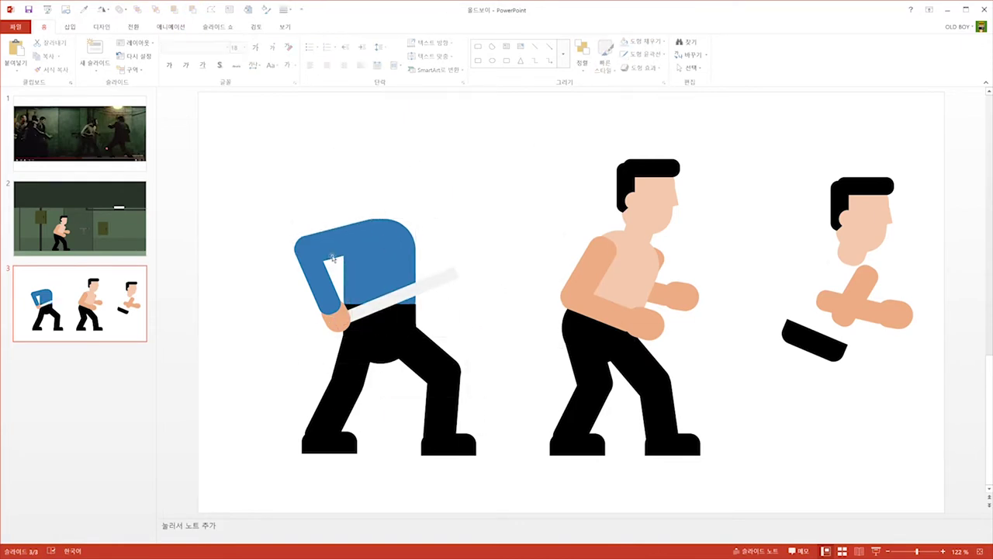
drag(384, 241, 495, 272)
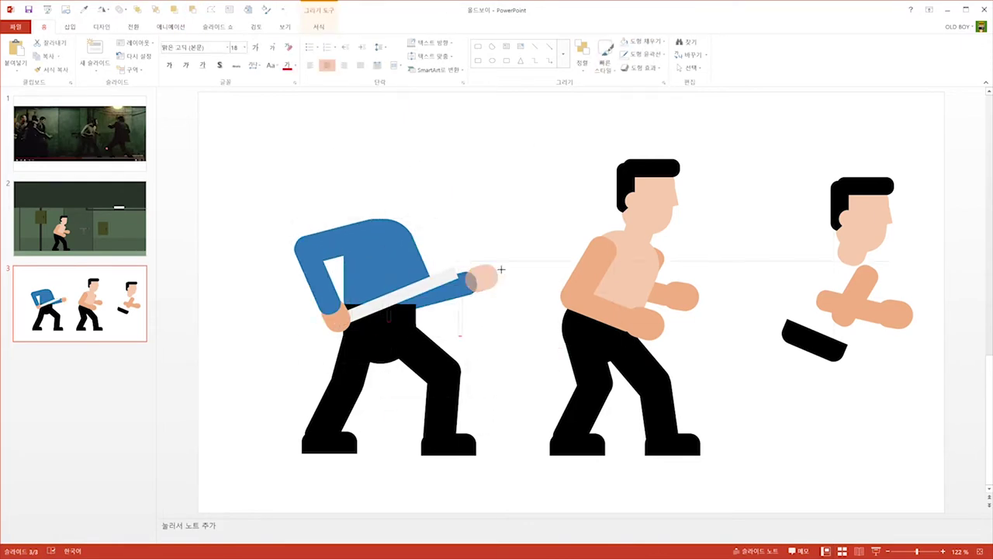
click(445, 289)
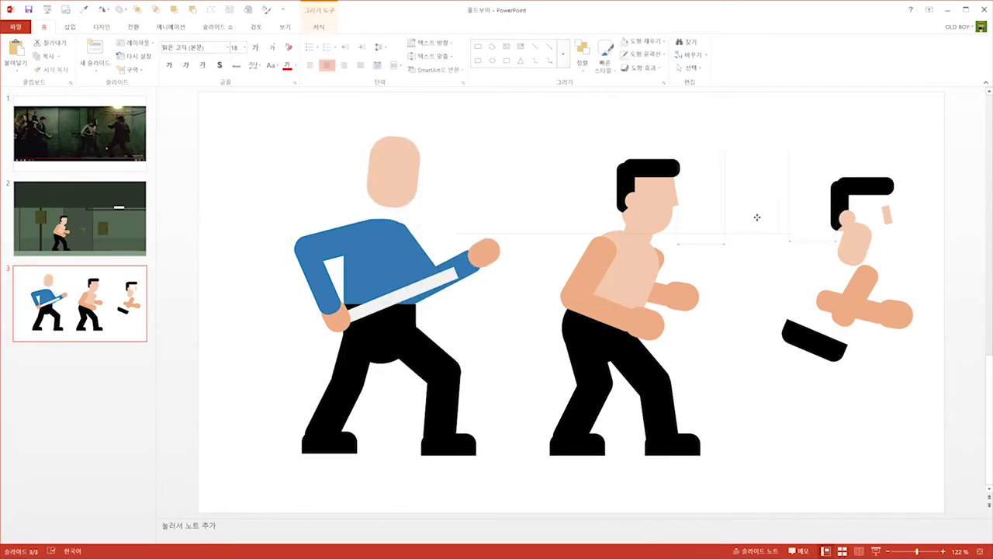
drag(757, 217, 756, 216)
drag(403, 169, 412, 180)
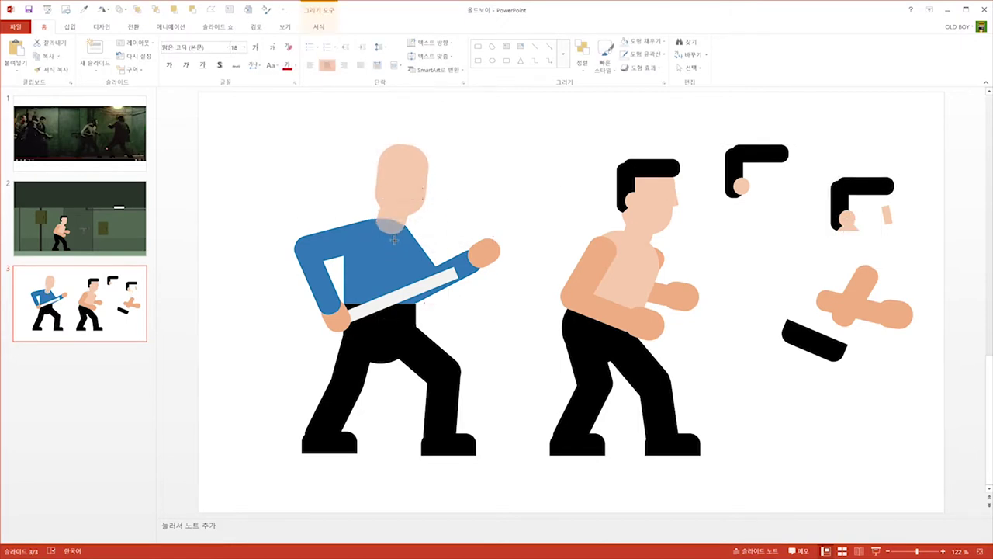
mouse_move(394, 240)
mouse_down()
mouse_move(416, 206)
mouse_move(414, 190)
mouse_up()
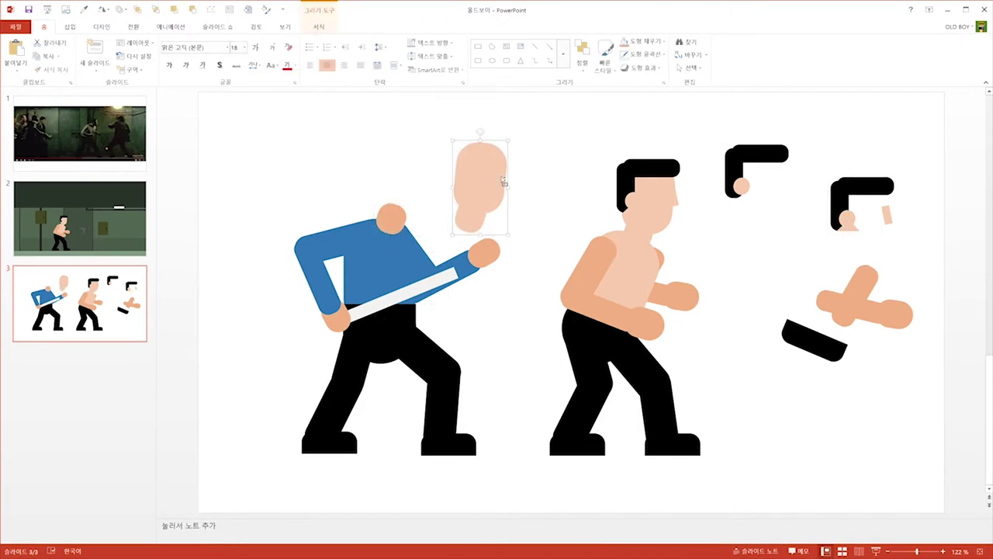
drag(468, 270, 450, 265)
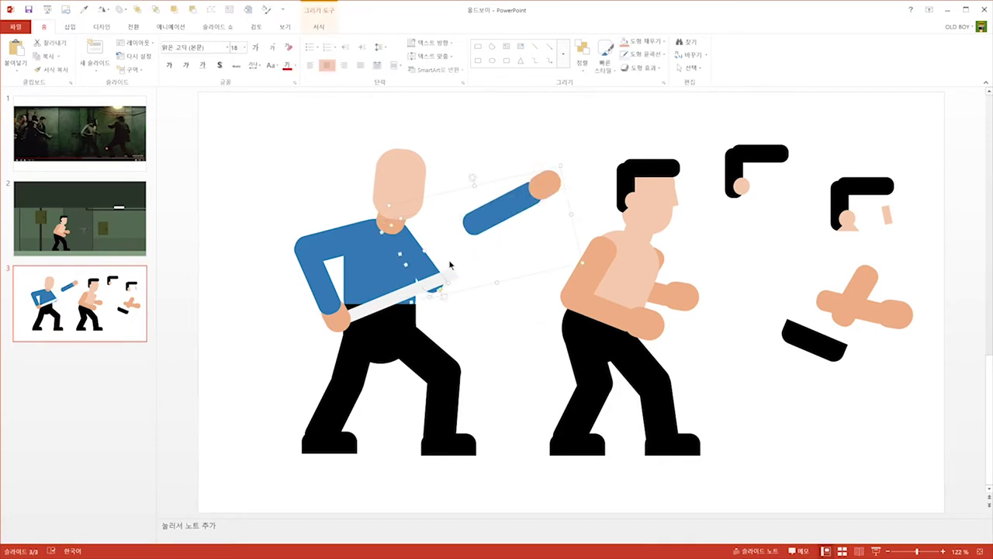
drag(467, 233, 407, 269)
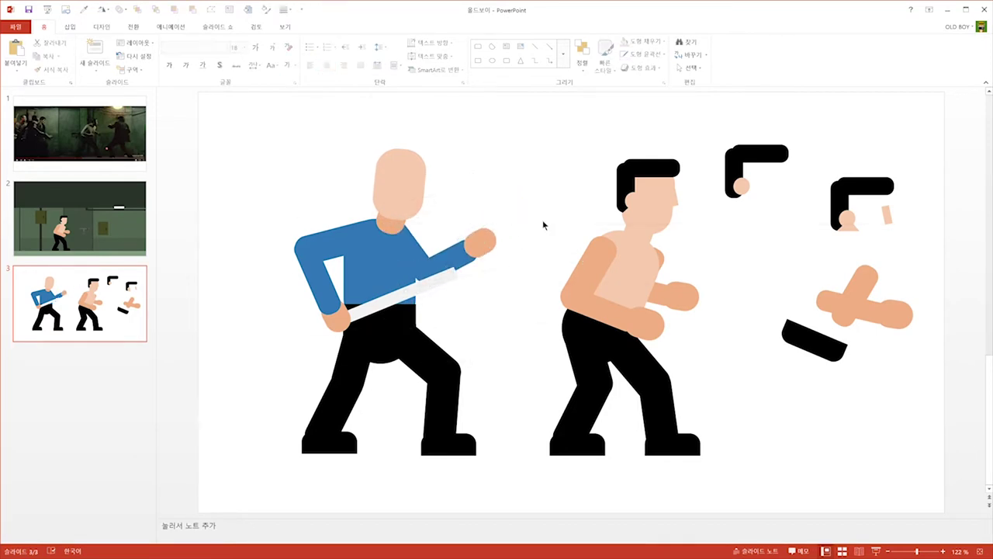
Step: Place an ear on the side of the bald head
click(311, 449)
key(Escape)
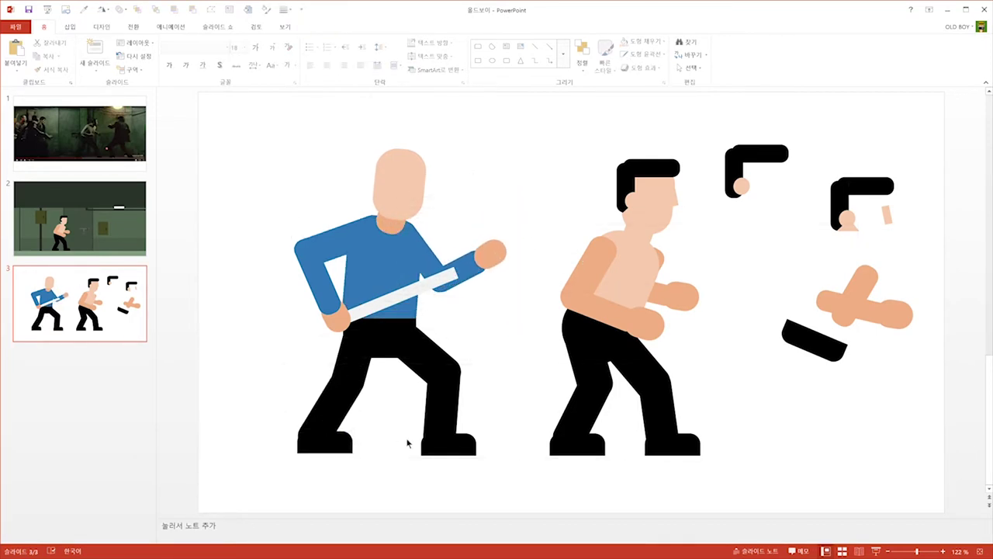
drag(748, 189, 379, 185)
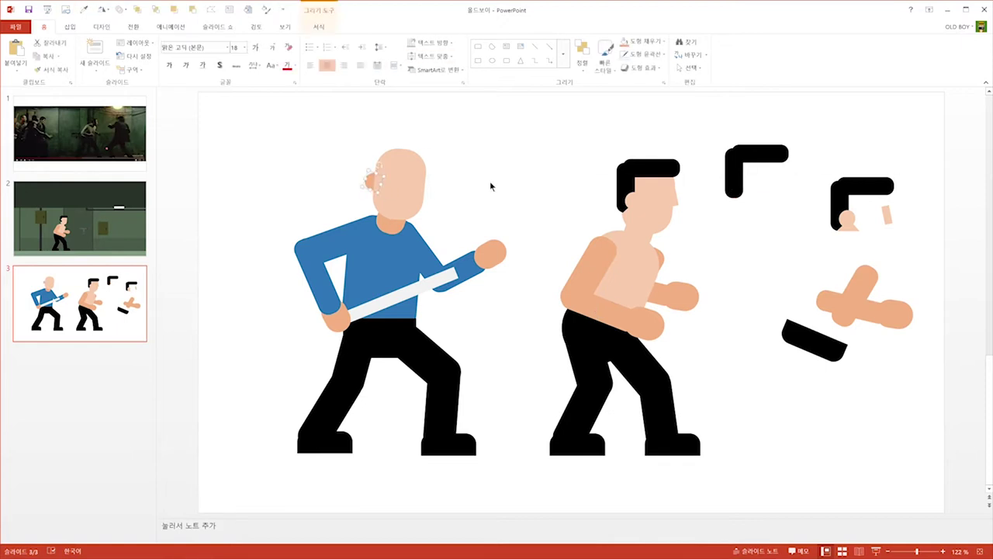
key(Escape)
click(334, 401)
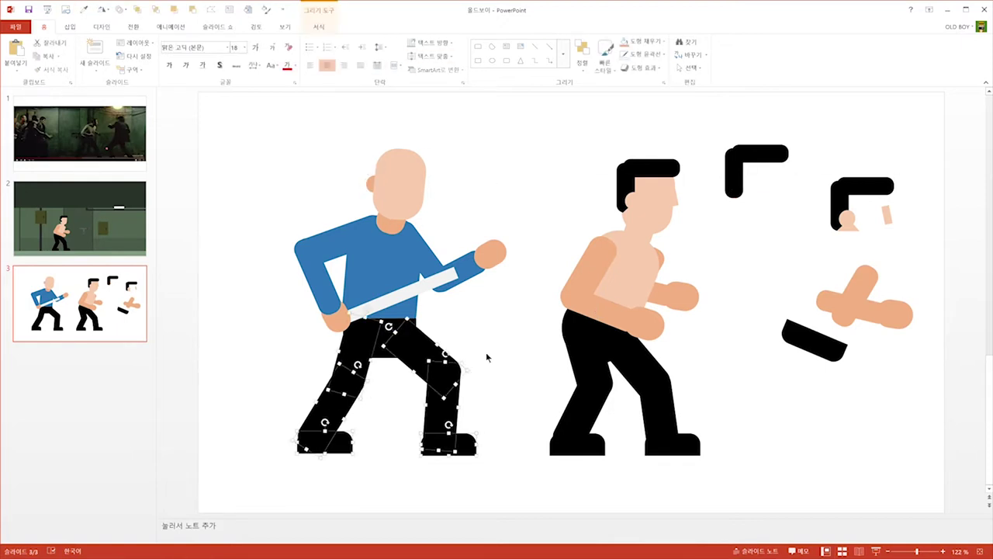
Step: Paste the blue thug with the bat beside the fighter on slide 2, enlarged slightly
click(136, 232)
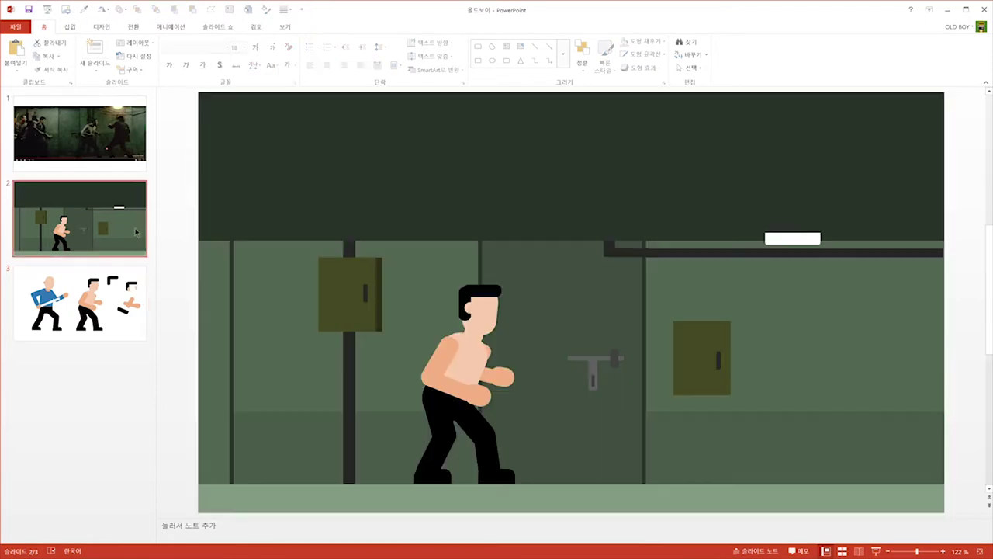
key(ctrl+v)
drag(368, 361, 344, 362)
drag(406, 296, 410, 291)
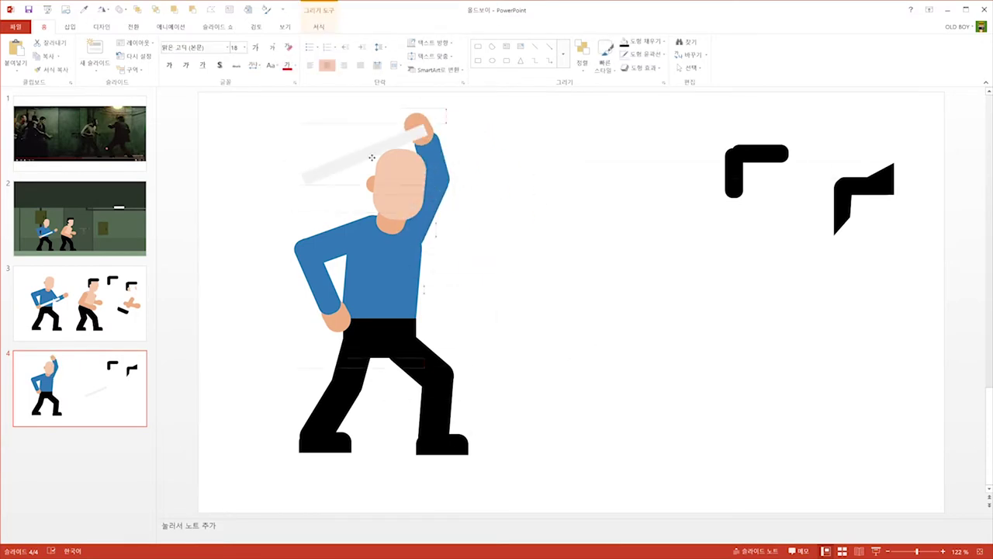
Step: Put black hair on the bald head and make the shirt and arms dark navy
drag(909, 149, 828, 261)
drag(873, 191, 392, 162)
click(353, 239)
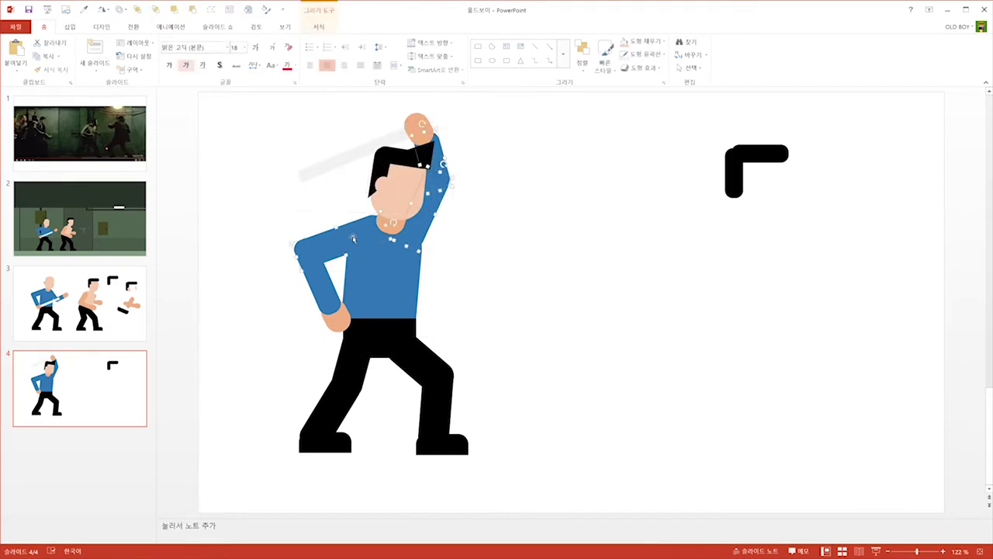
click(84, 10)
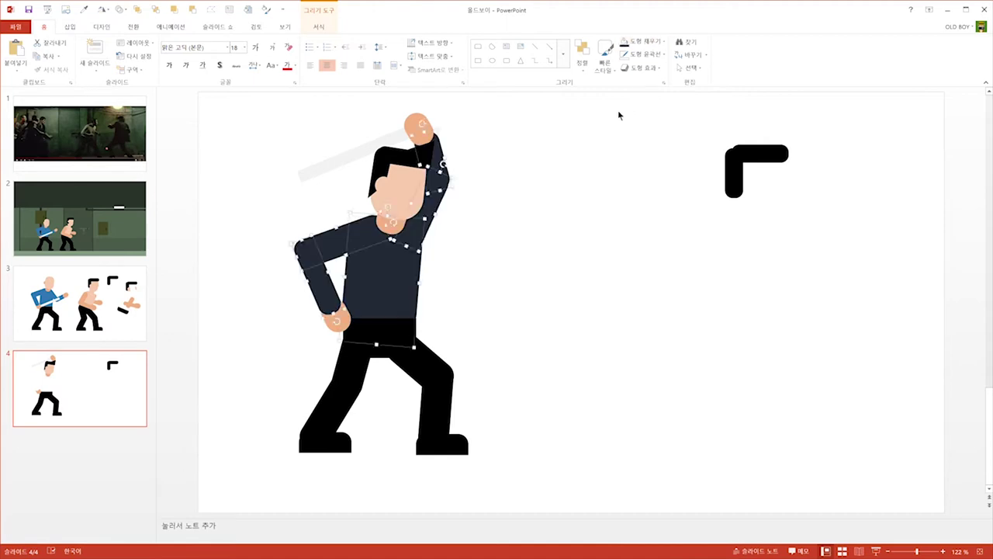
click(434, 227)
click(499, 198)
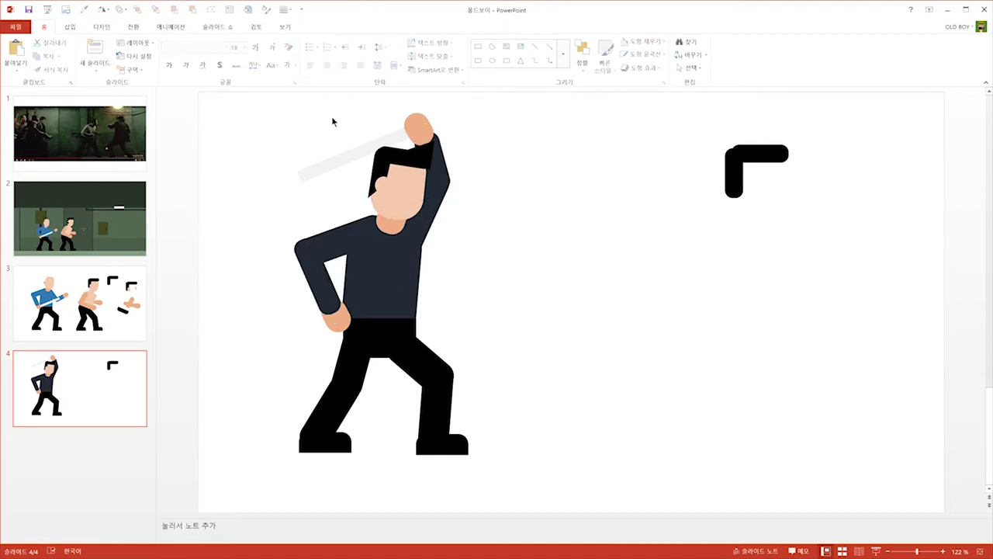
Step: Raise the bat arm above the head and rebuild the right leg with its boot
drag(231, 101, 544, 348)
drag(380, 279, 380, 291)
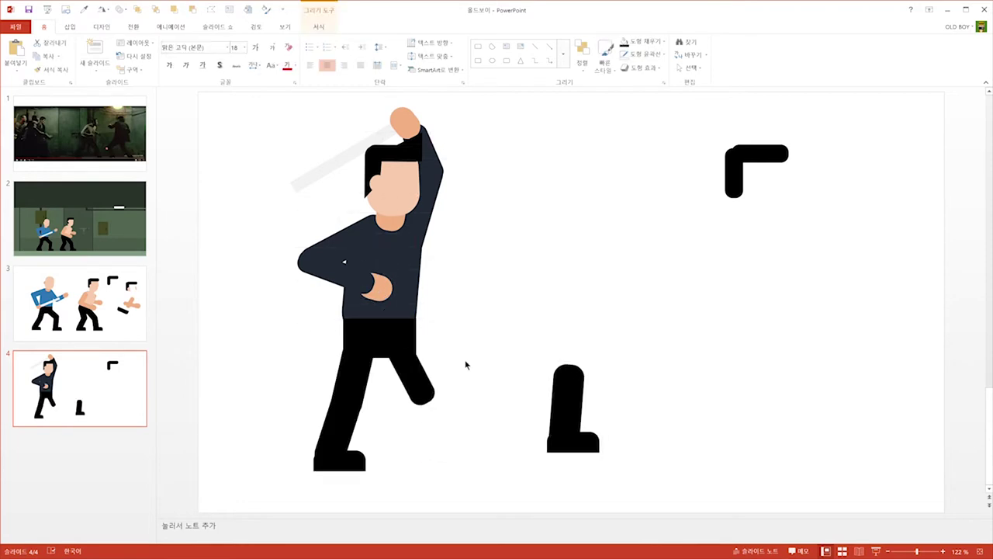
drag(567, 396, 416, 411)
drag(573, 442, 422, 461)
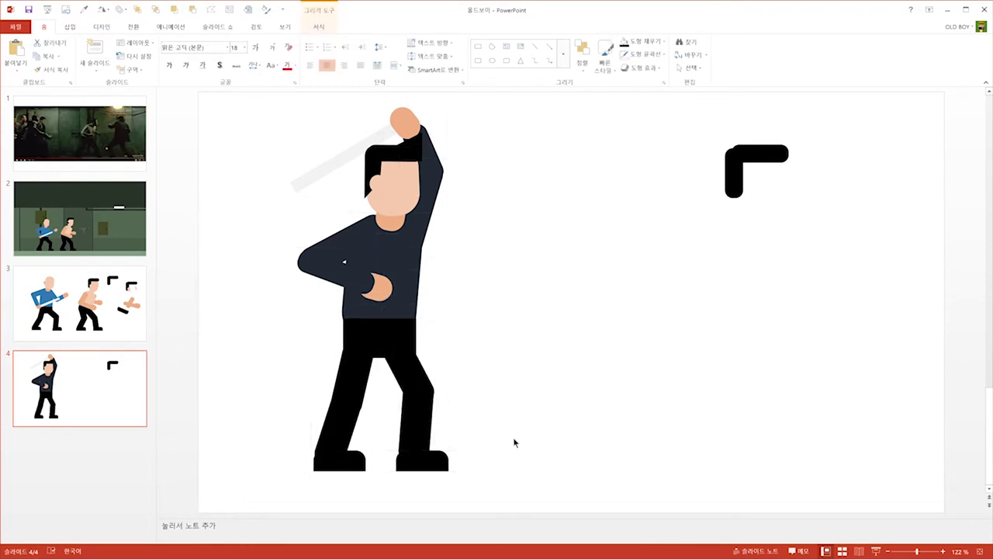
click(317, 258)
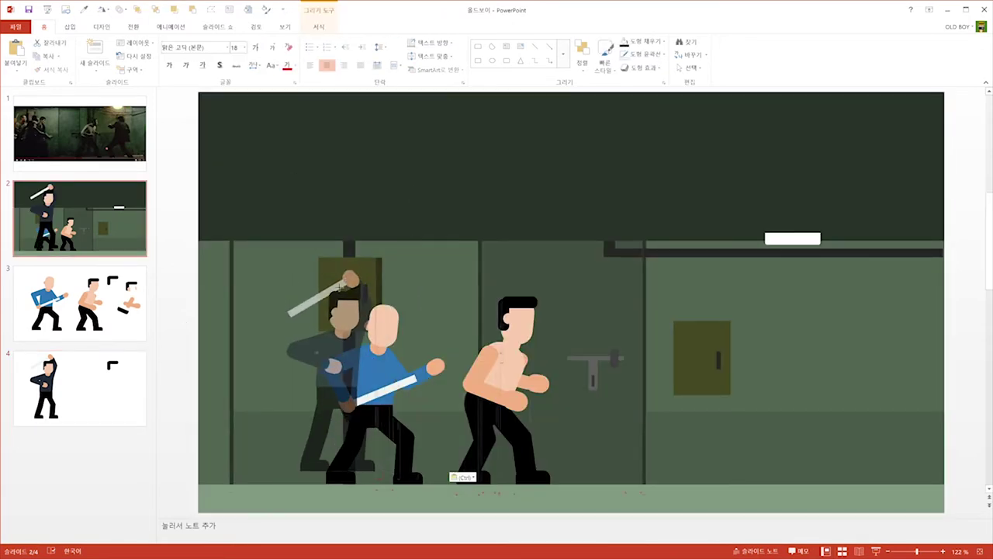
Step: Arrange the dark thug just left of the blue thug on slide 2
drag(318, 323, 280, 326)
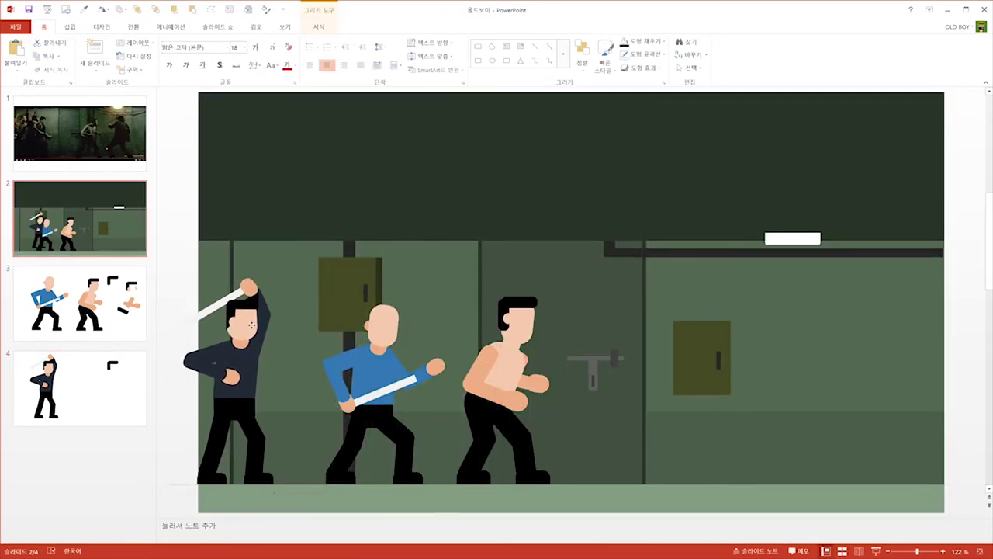
drag(380, 373, 332, 372)
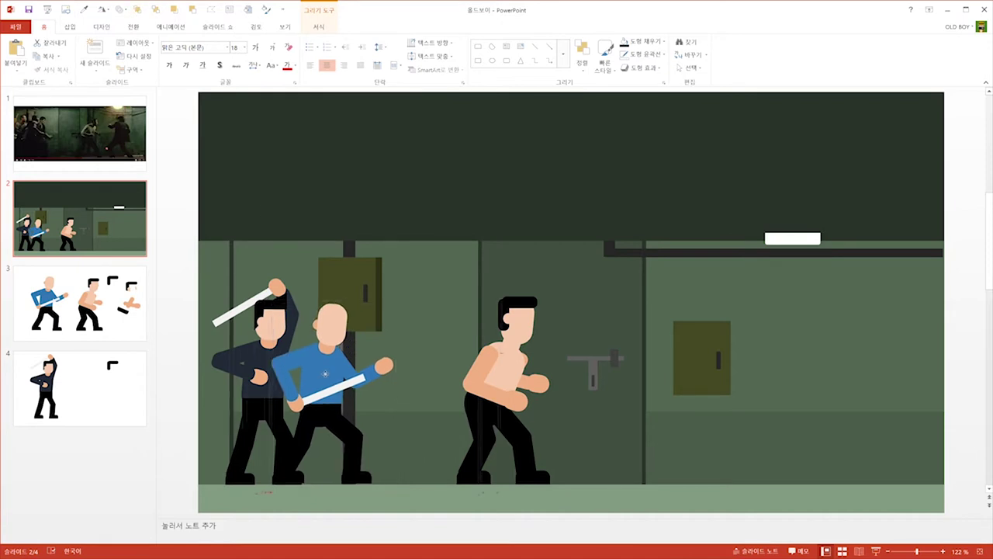
click(185, 376)
drag(264, 401, 256, 402)
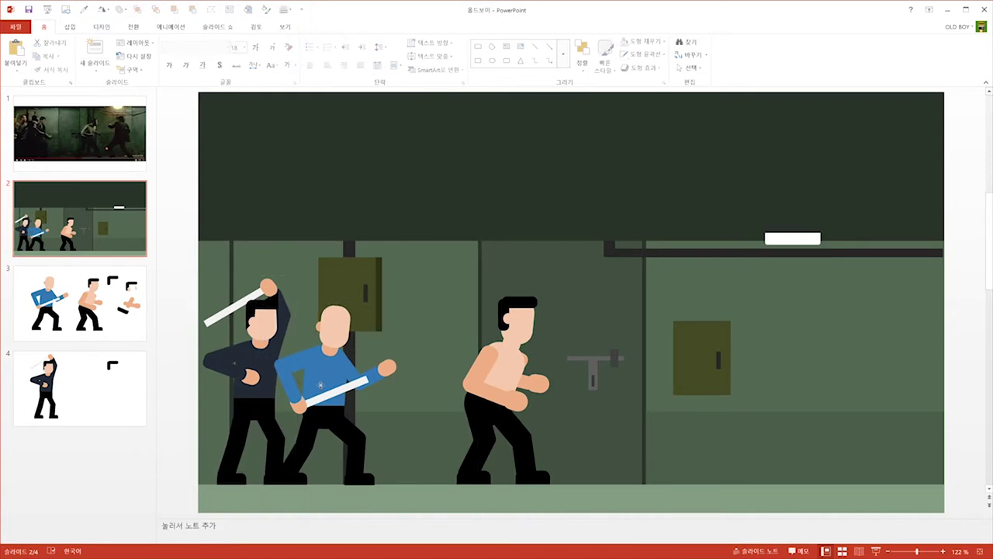
Step: Duplicate the pipe-wielding figure, move it right, mirror it and ungroup its parts
click(177, 365)
key(Page_Down)
key(Page_Down)
drag(403, 295, 745, 295)
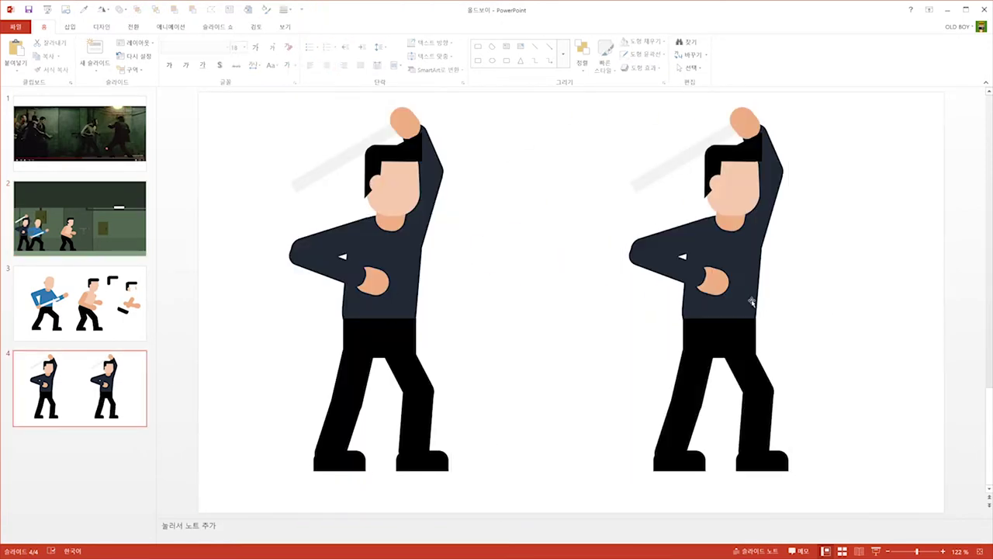
drag(782, 256, 605, 256)
key(Escape)
click(683, 169)
mouse_move(683, 169)
mouse_down()
mouse_move(880, 176)
mouse_move(838, 143)
mouse_up()
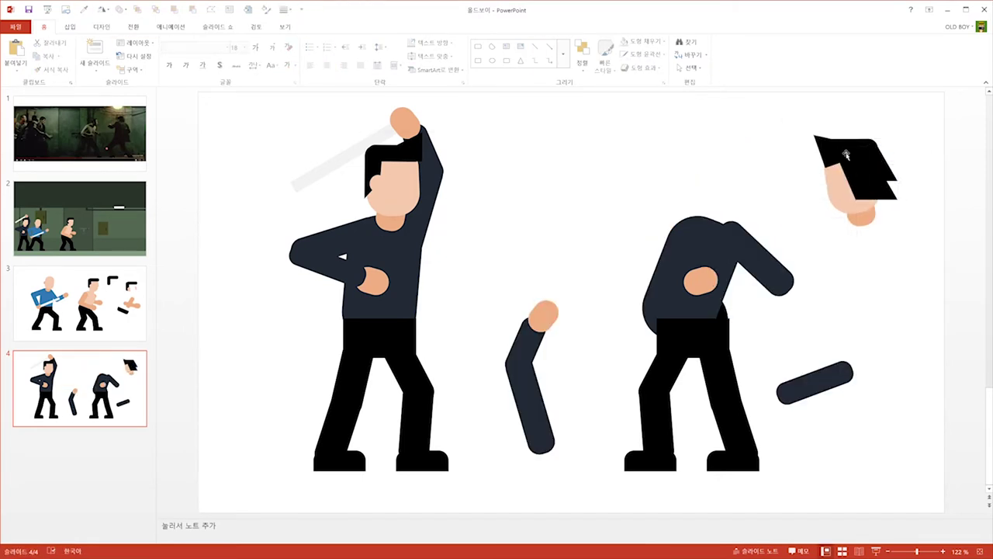
Step: Fill the copy's torso blue and set the dark arm bar and black pelvis beneath it
click(891, 231)
mouse_move(701, 250)
mouse_down()
mouse_move(854, 248)
mouse_move(901, 310)
mouse_move(846, 301)
mouse_up()
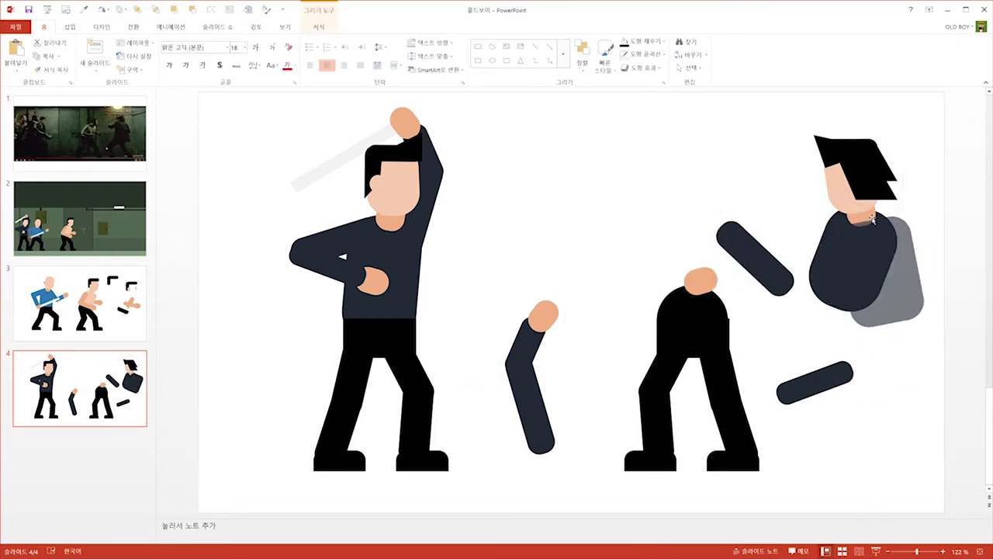
click(649, 43)
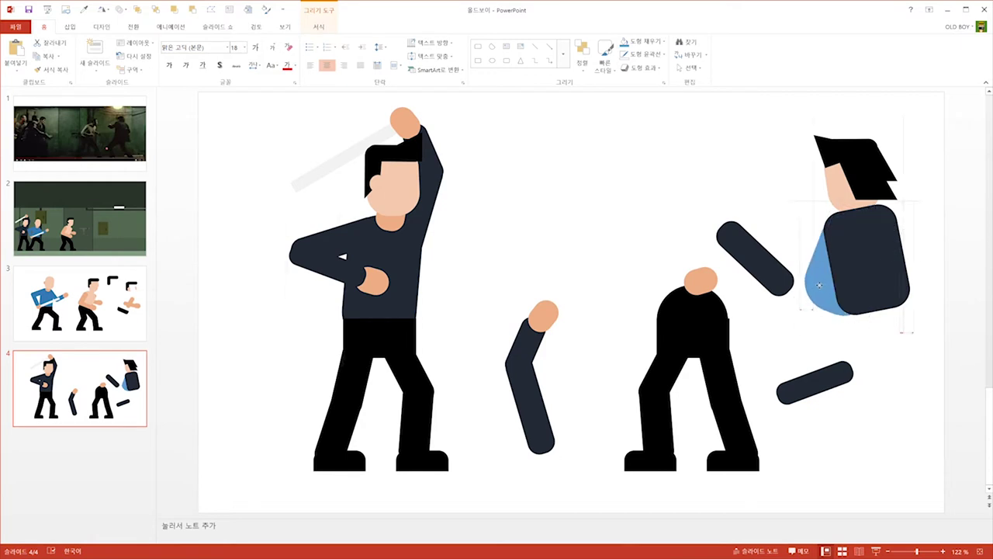
drag(734, 231, 803, 250)
drag(690, 296, 825, 308)
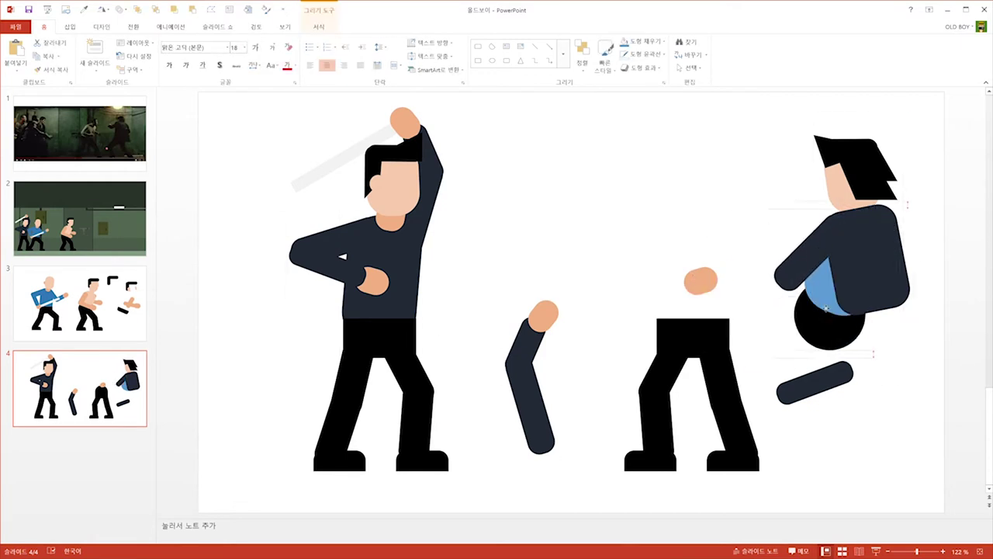
key(ctrl+z)
drag(693, 338, 814, 306)
key(alt+Right)
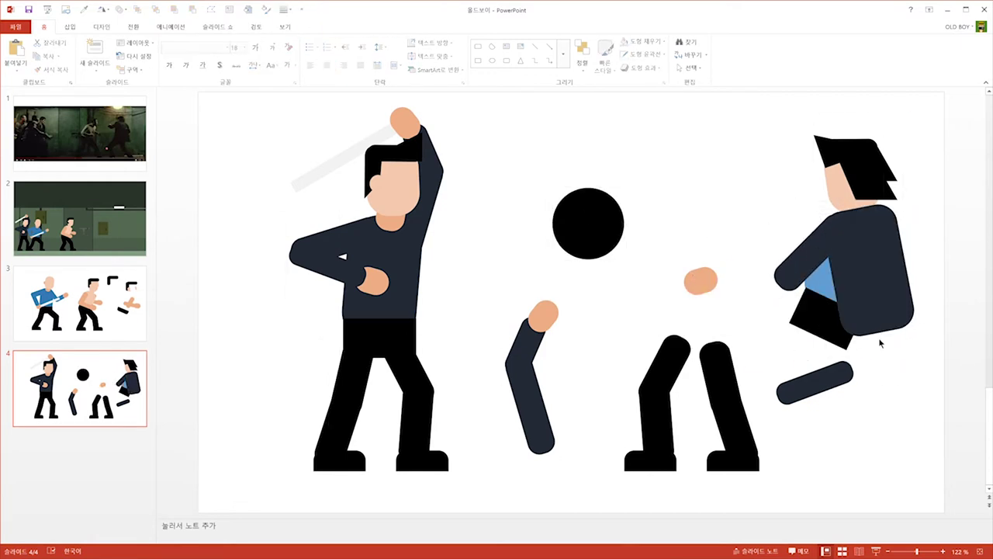
Step: Move the loose hand, black circle and spare arm and leg pieces out of the way
drag(700, 281, 543, 140)
drag(589, 224, 898, 457)
drag(531, 411, 249, 341)
mouse_move(528, 342)
mouse_down()
mouse_move(268, 381)
mouse_move(694, 279)
mouse_move(768, 278)
mouse_up()
drag(701, 385, 471, 384)
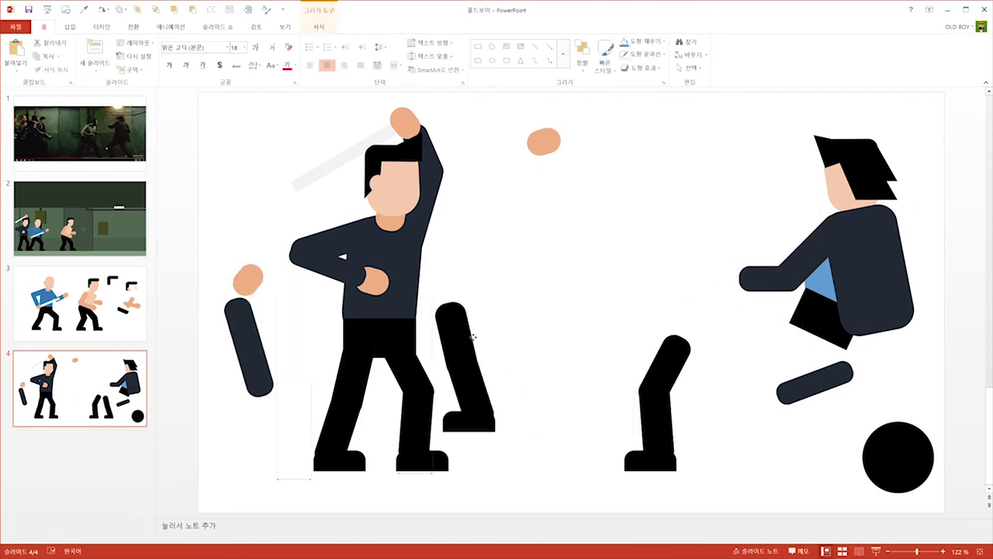
drag(815, 381, 520, 188)
Step: Build lunging legs from thigh, lower-leg and foot pieces, deleting the stray black ball
drag(666, 365, 807, 345)
mouse_move(657, 416)
mouse_down()
mouse_move(774, 417)
mouse_move(782, 397)
mouse_up()
drag(650, 460, 774, 440)
drag(499, 384, 831, 375)
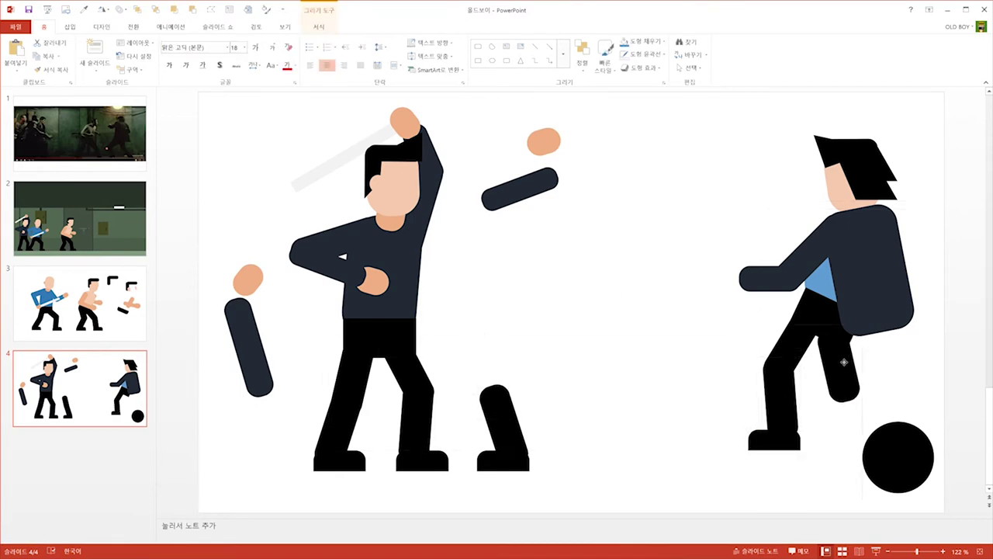
click(918, 460)
key(Delete)
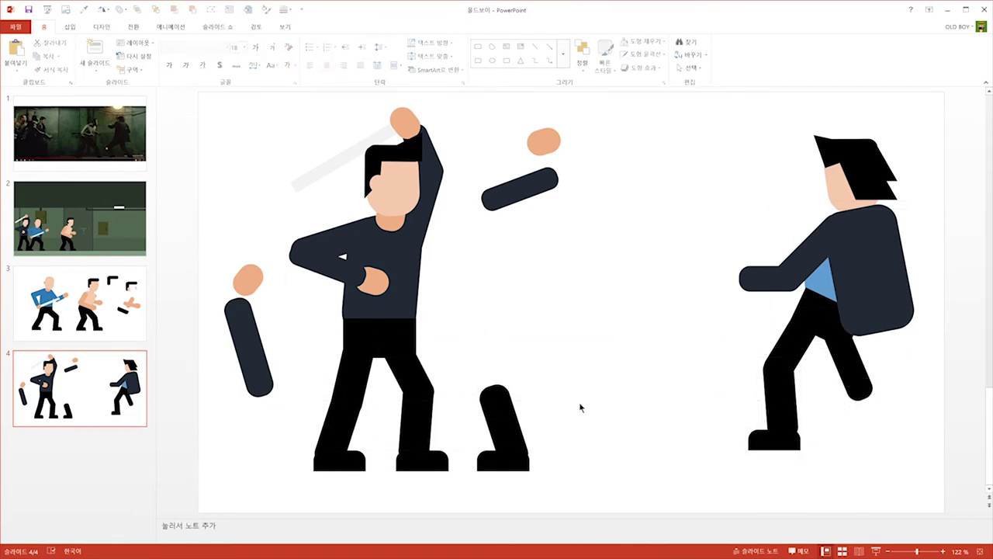
drag(499, 423, 867, 419)
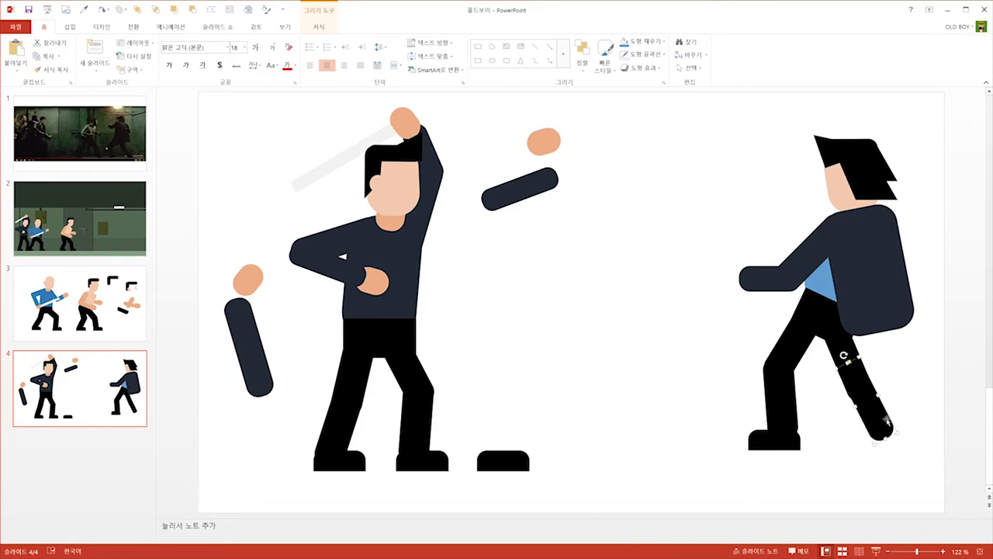
click(880, 420)
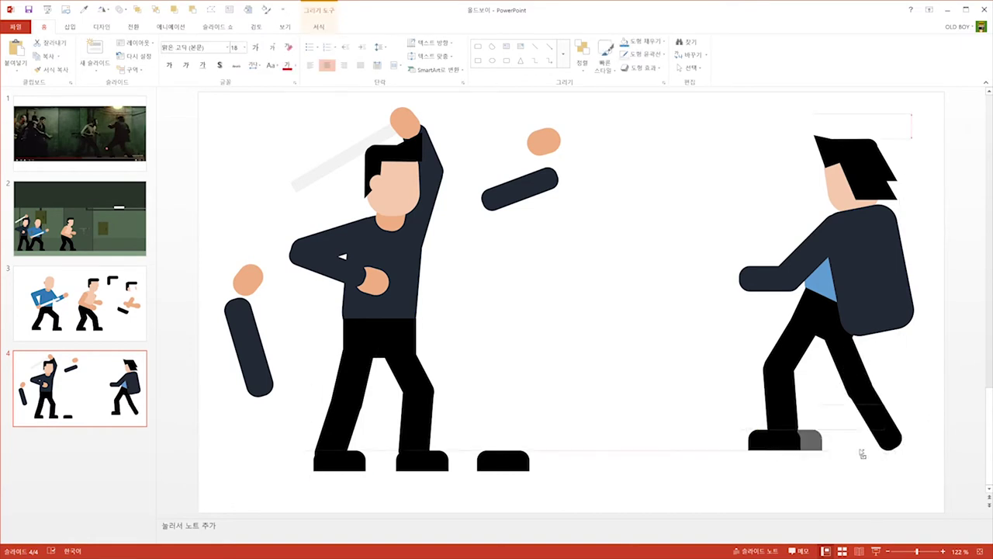
Step: Shift the figure left, angle the dark back arm outward and set the right lower leg
drag(853, 248, 746, 256)
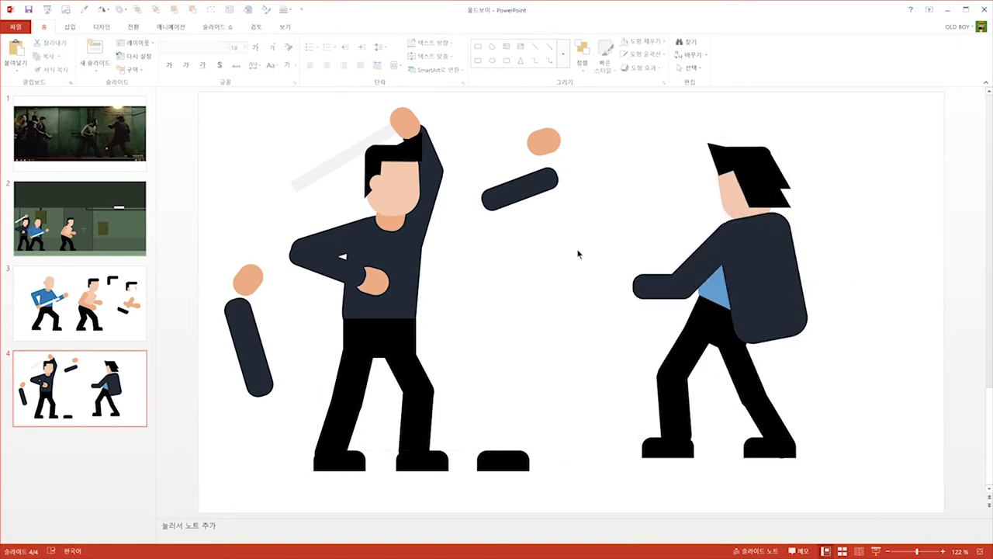
mouse_move(490, 204)
mouse_down()
mouse_move(795, 242)
mouse_move(784, 211)
mouse_up()
drag(714, 287, 734, 309)
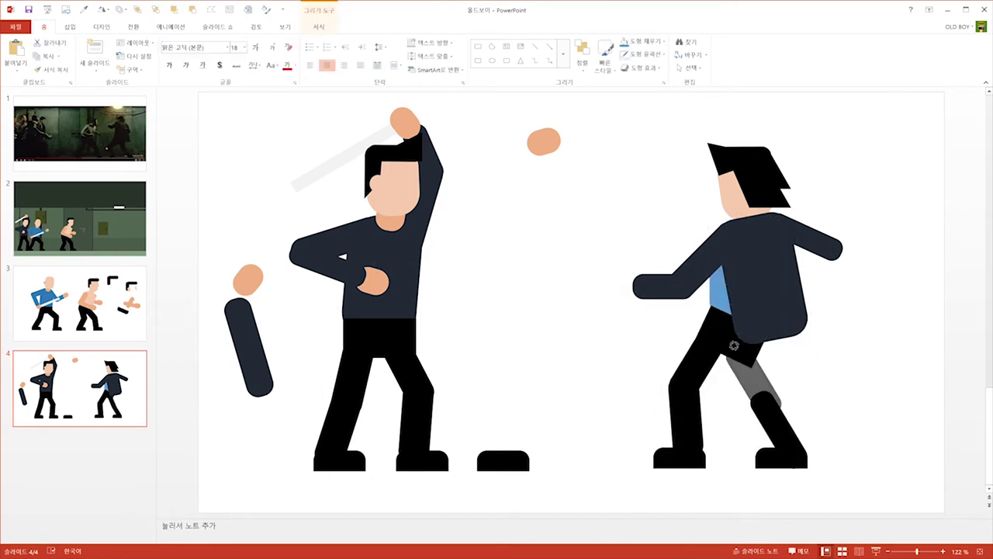
mouse_move(764, 384)
mouse_down()
mouse_move(791, 459)
mouse_move(800, 430)
mouse_up()
click(843, 452)
Step: Put hands at the ends of both outstretched arms and nudge the right foot into place
mouse_move(543, 140)
mouse_down()
mouse_move(627, 288)
mouse_move(864, 246)
mouse_up()
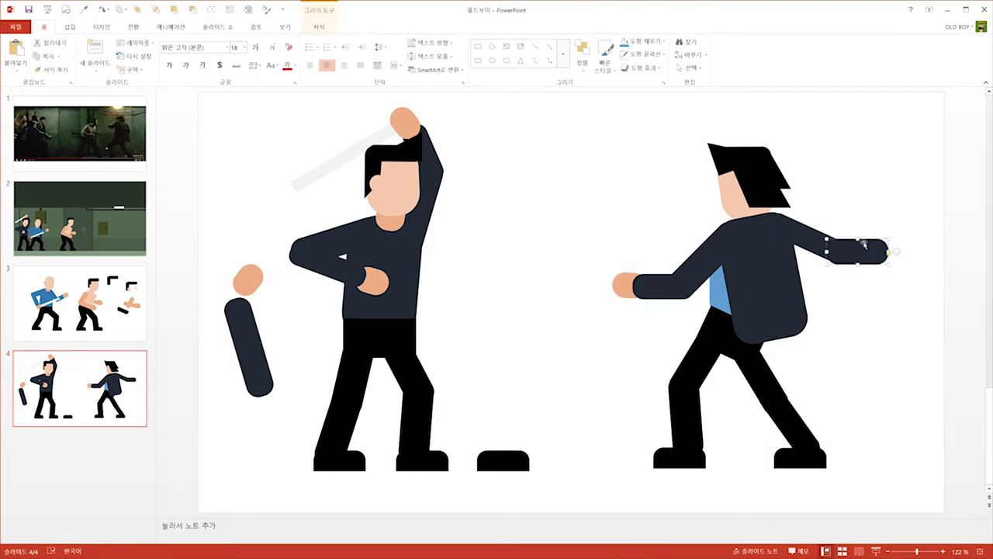
drag(627, 287, 896, 257)
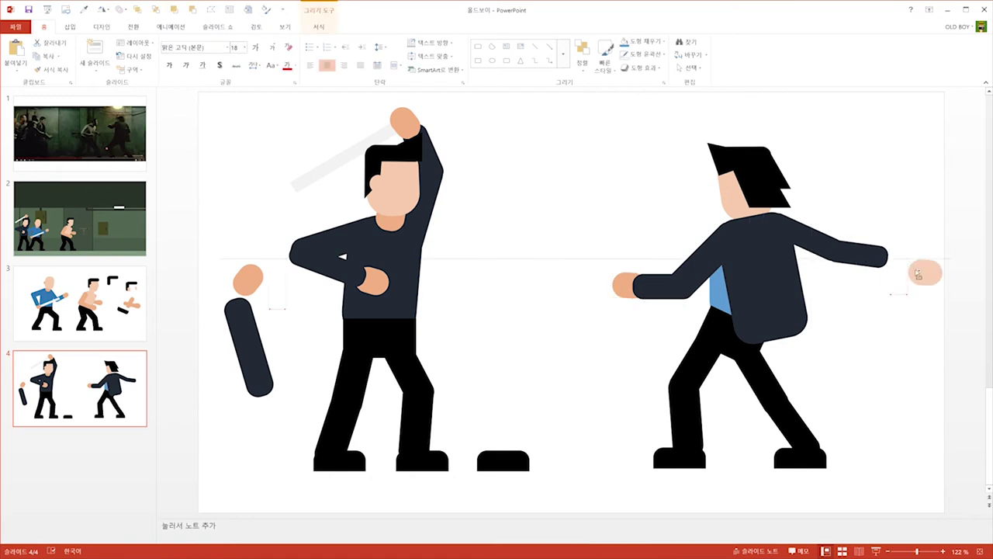
click(807, 438)
click(802, 403)
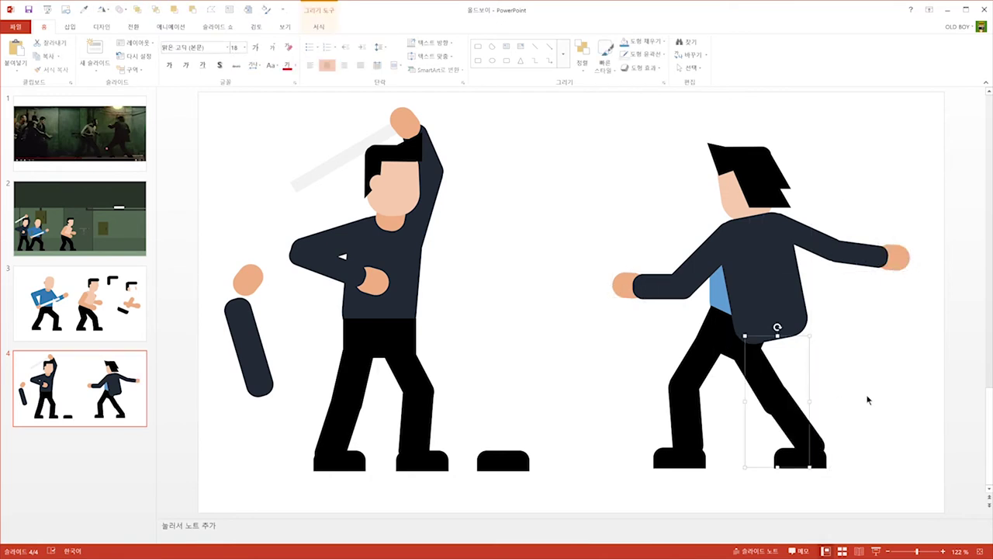
drag(794, 455, 800, 454)
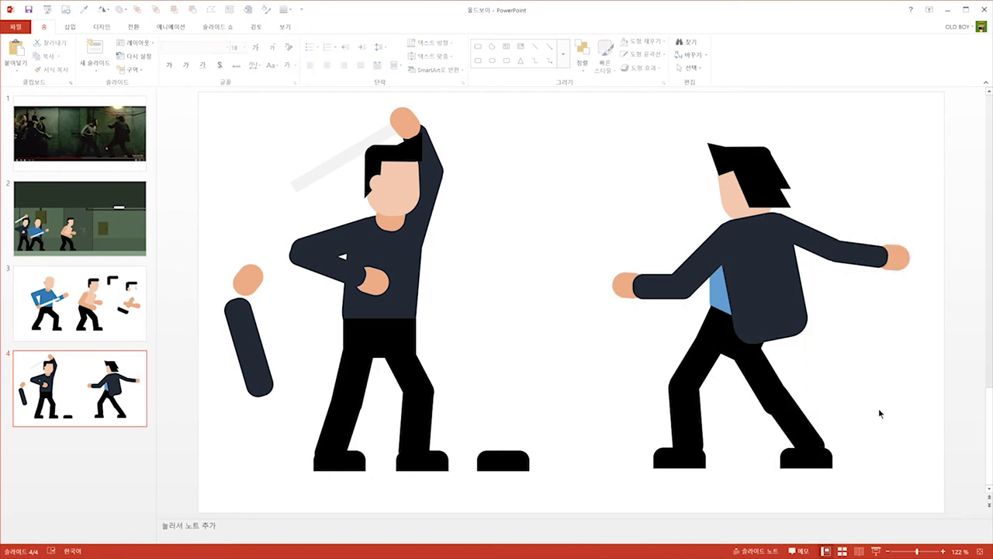
Step: Draw a hammer from a brown rectangle handle, a rectangle head and a triangle claw
click(477, 61)
mouse_move(529, 115)
mouse_down()
mouse_move(542, 169)
mouse_move(904, 232)
mouse_up()
click(626, 42)
drag(520, 203, 539, 264)
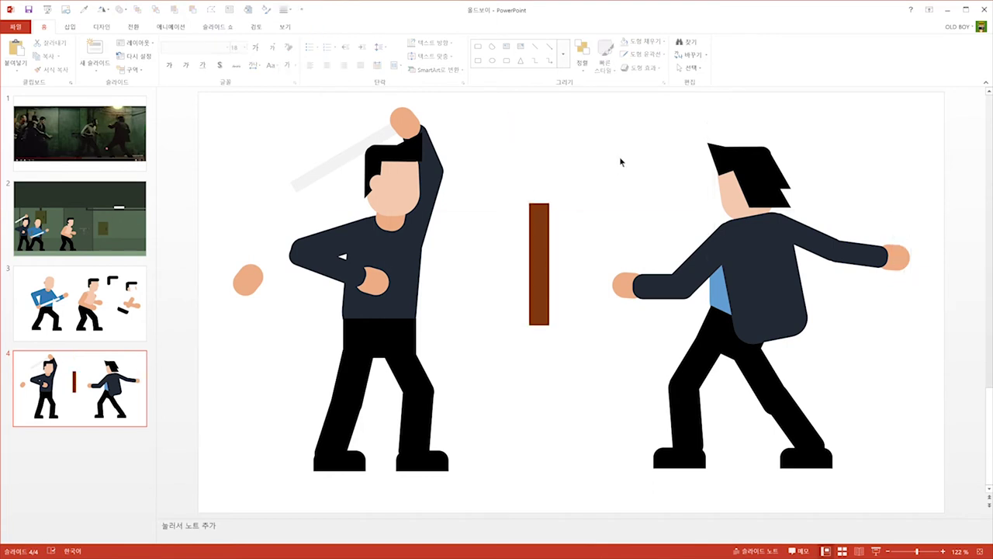
click(478, 61)
mouse_move(494, 147)
mouse_down()
mouse_move(550, 161)
mouse_move(537, 197)
mouse_move(553, 218)
mouse_move(565, 209)
mouse_up()
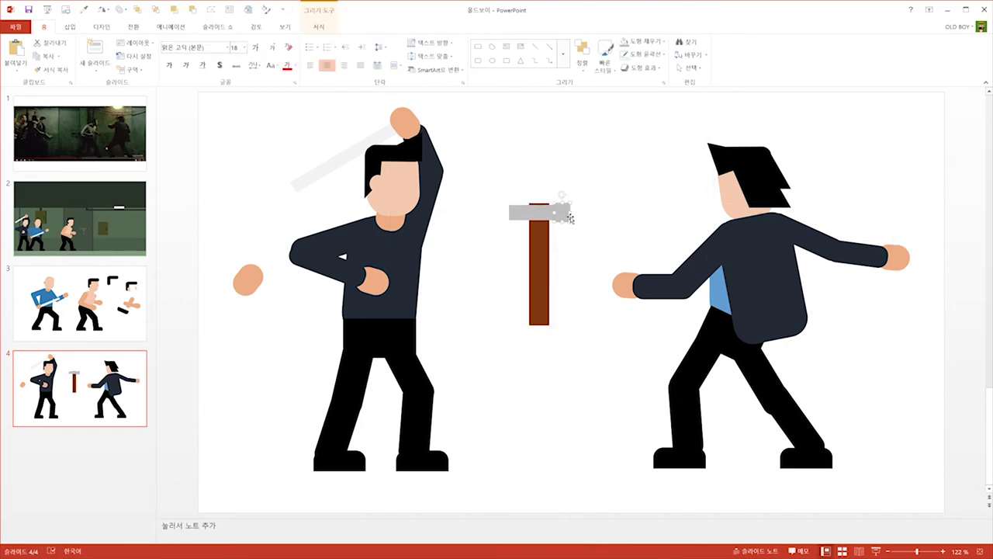
click(520, 60)
drag(505, 172, 485, 193)
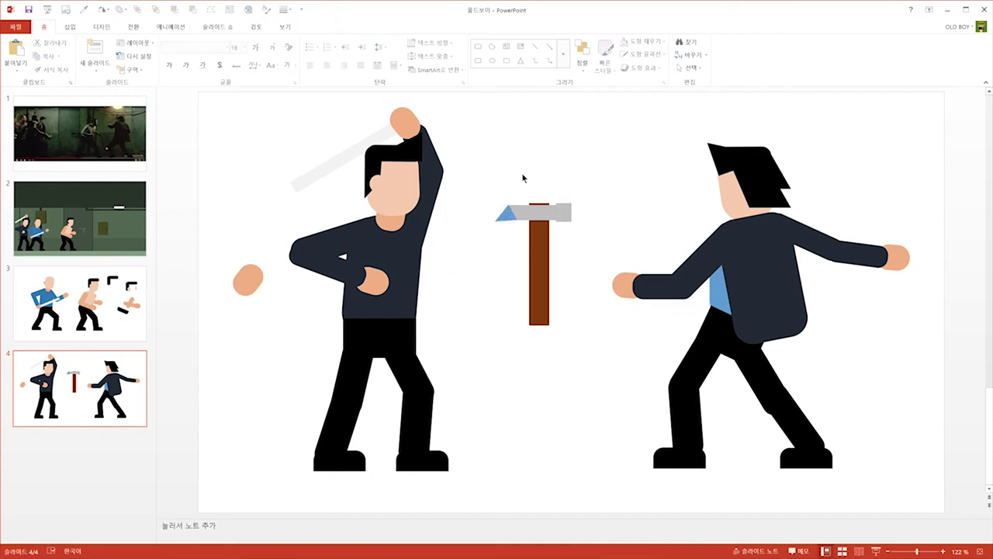
ctrl+scroll(554, 222, up, 5)
ctrl+scroll(654, 233, down, 10)
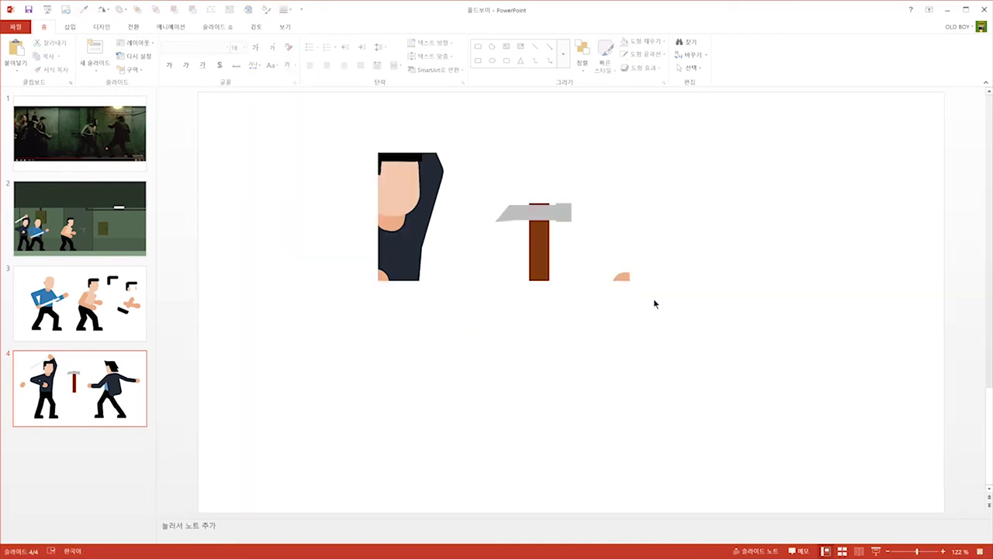
Step: Assemble the hammer and place it, shrunk and tilted clockwise, in the thug's hand
drag(555, 211, 497, 208)
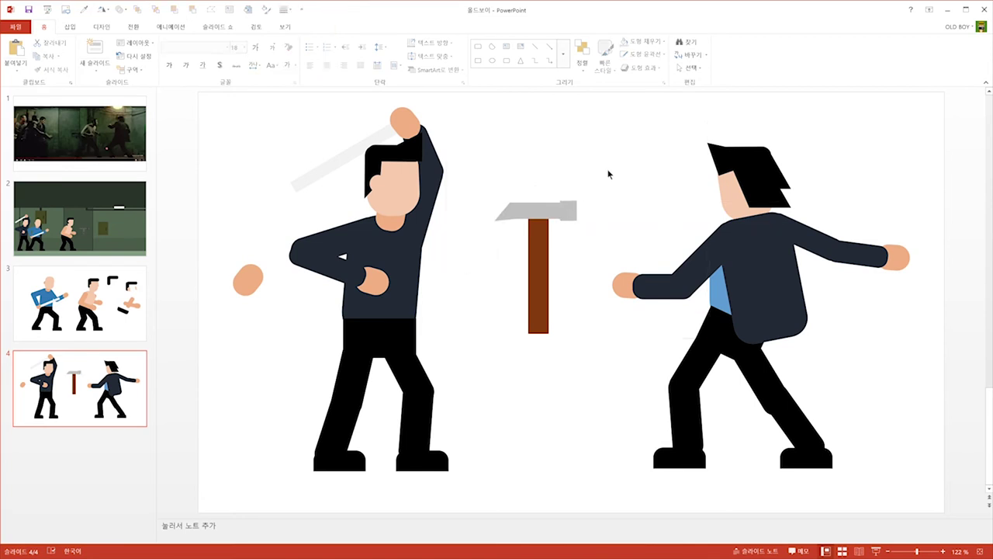
drag(537, 271, 822, 228)
drag(854, 311, 892, 277)
drag(883, 233, 897, 241)
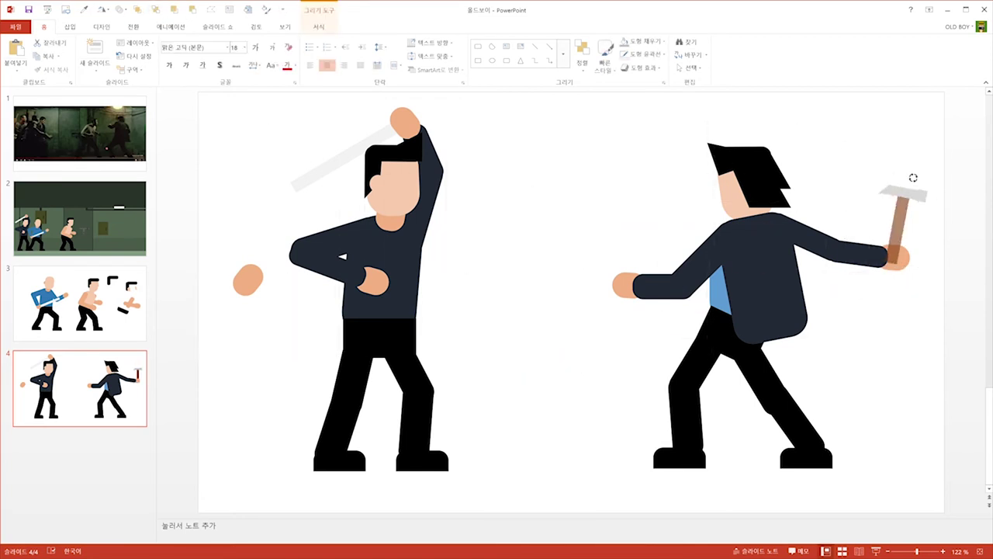
drag(896, 175, 931, 190)
drag(904, 229, 922, 223)
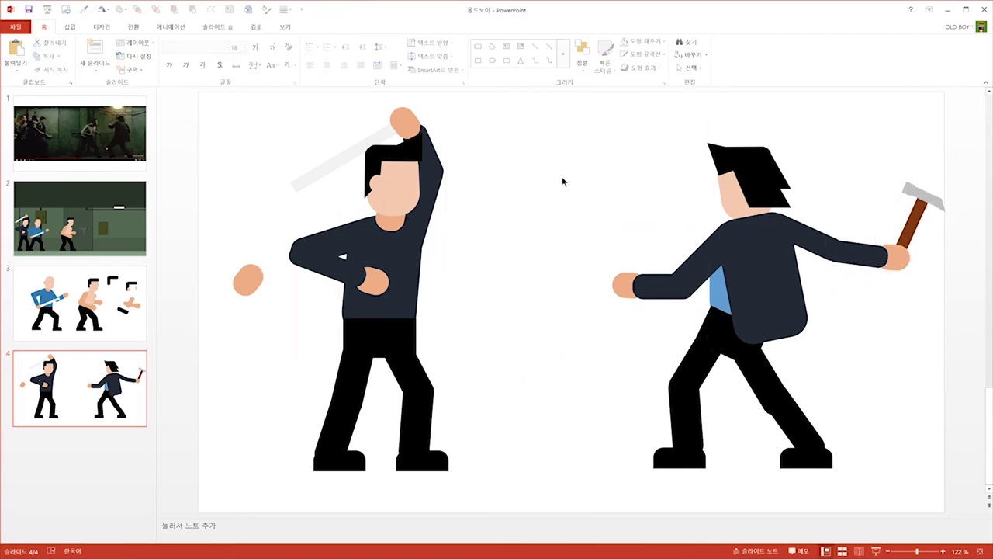
Step: Copy the hammer thug onto the slide 2 corridor and shrink it to match the others
click(831, 360)
key(ctrl+c)
click(78, 217)
key(ctrl+v)
mouse_move(620, 151)
mouse_down()
mouse_move(738, 309)
mouse_move(710, 289)
mouse_up()
click(505, 365)
Step: Lay faint shadow bars under the shirtless fighter, the hammer thug and the two left men
click(256, 411)
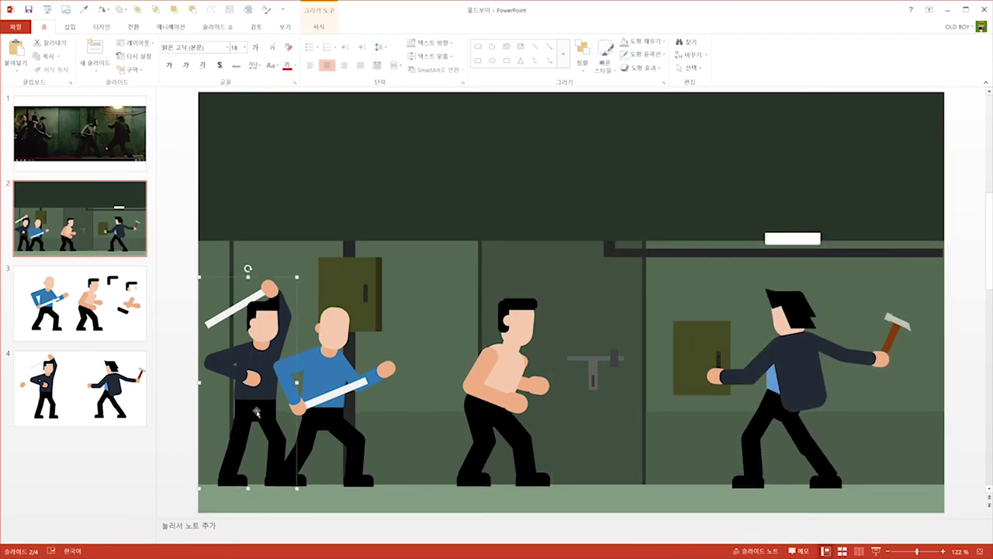
click(221, 427)
drag(481, 501, 625, 505)
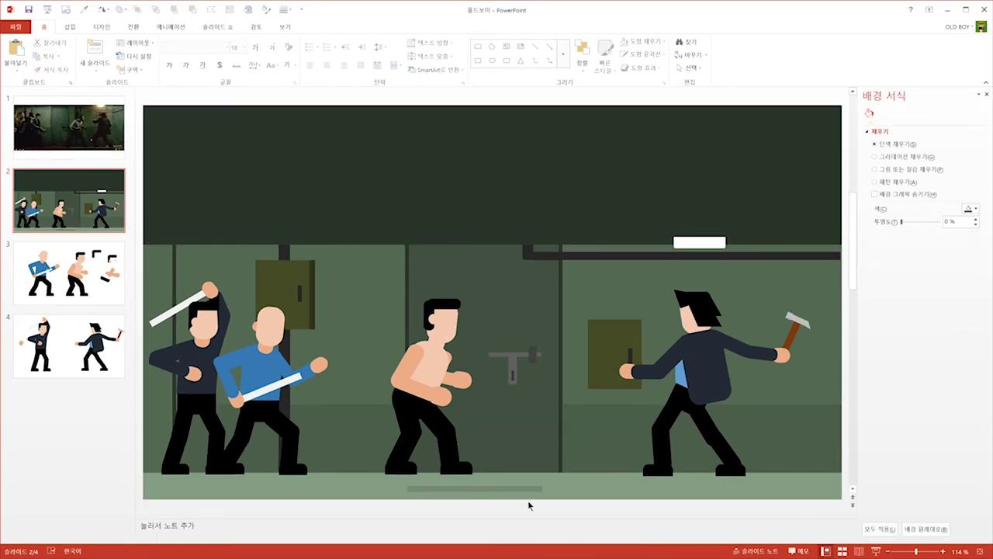
drag(537, 506, 786, 494)
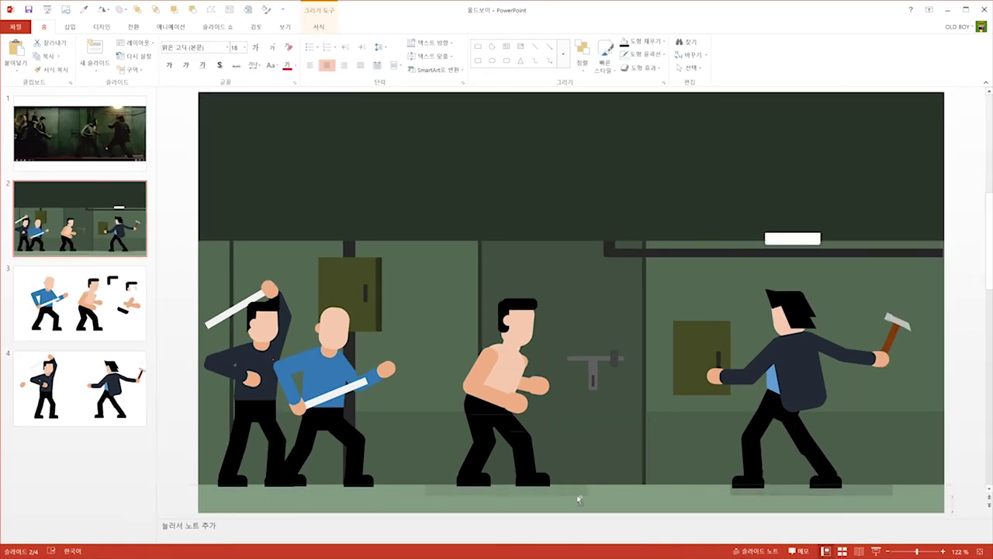
drag(333, 500, 381, 497)
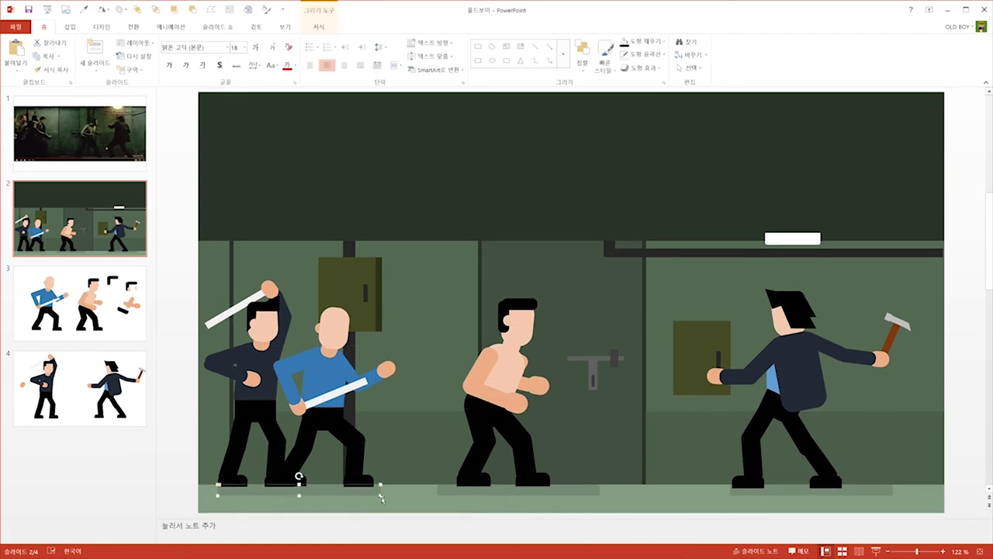
drag(222, 502, 390, 431)
click(176, 324)
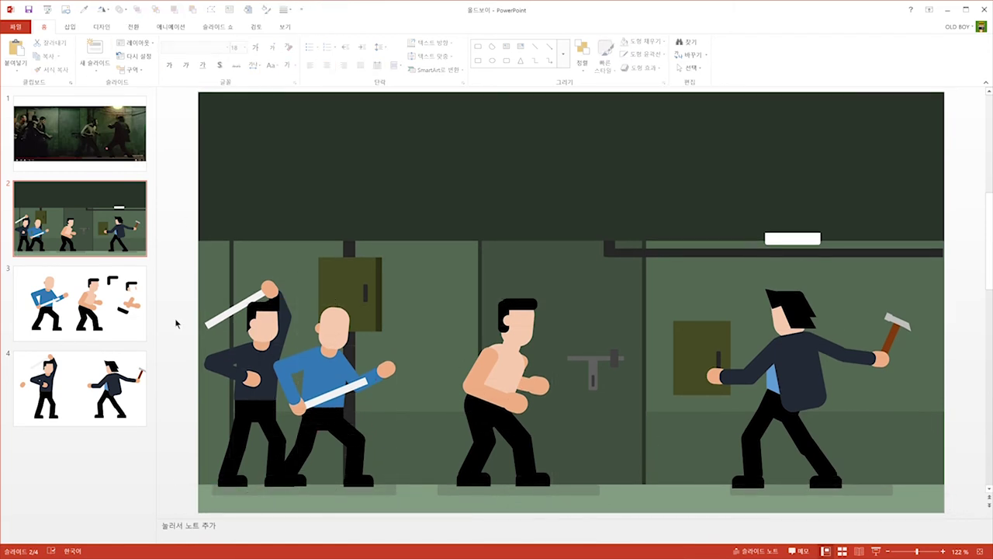
Step: Select the dark upper band of slide 2 to hold the 올드보이 title
click(516, 191)
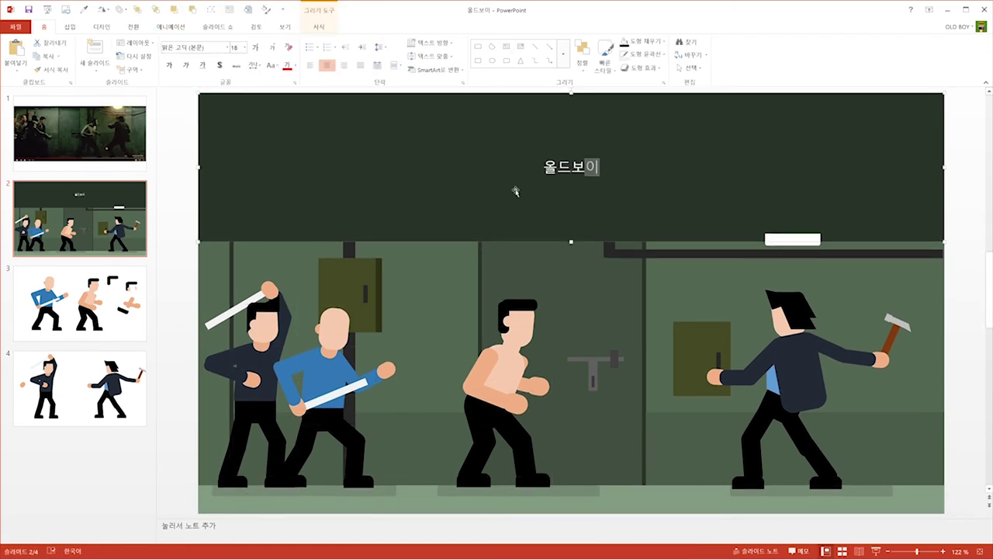